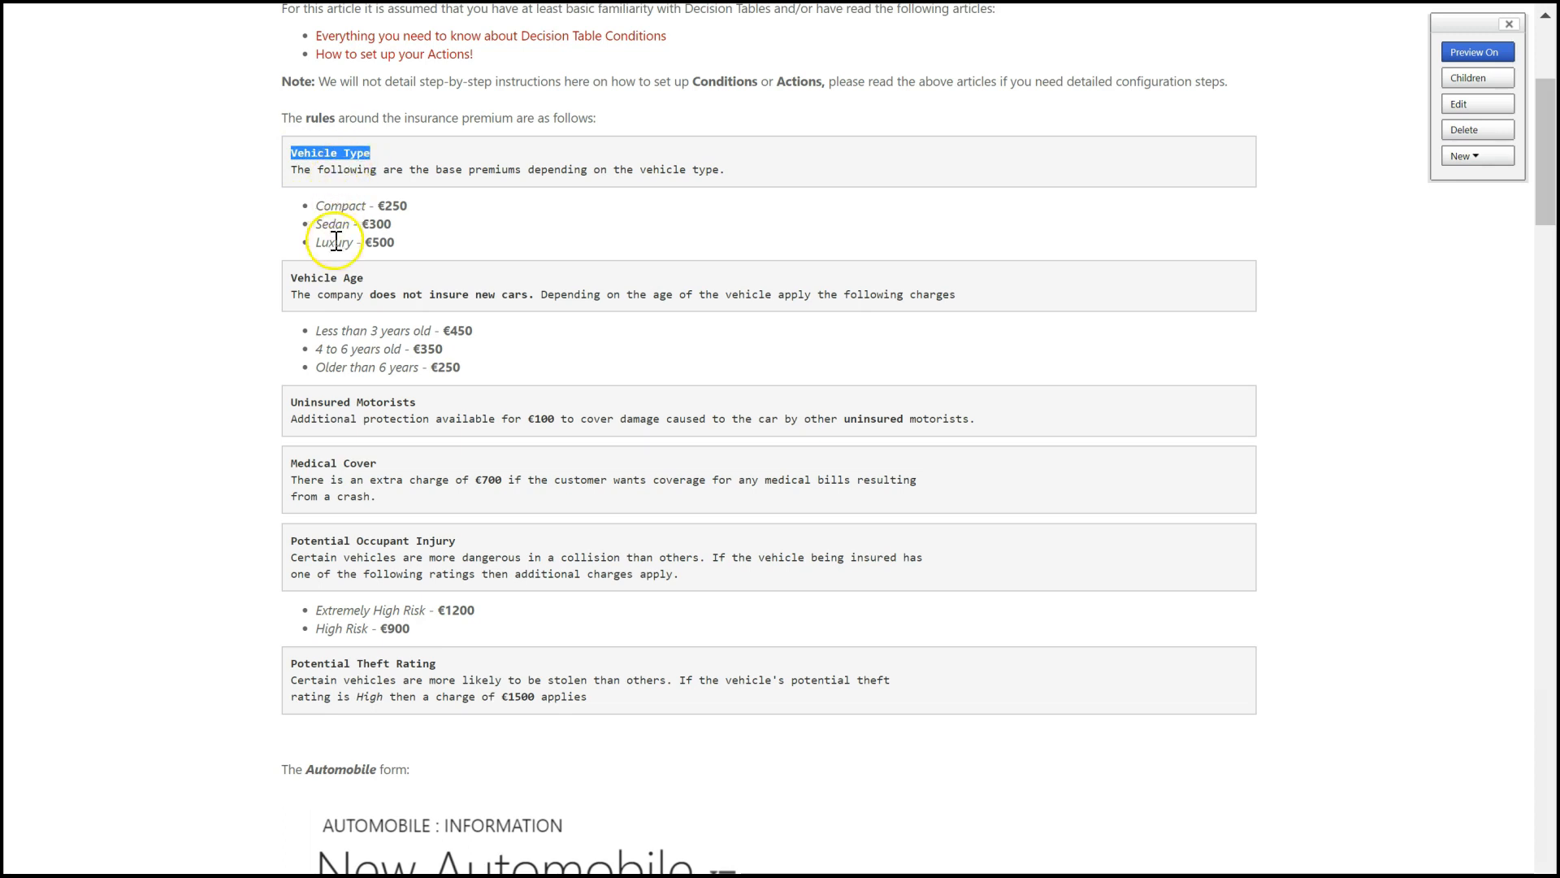
- Review the insurance premium rules for vehicle age, uninsured motorists, medical cover, potential occupant injury and potential theft rating
drag(290, 278, 367, 280)
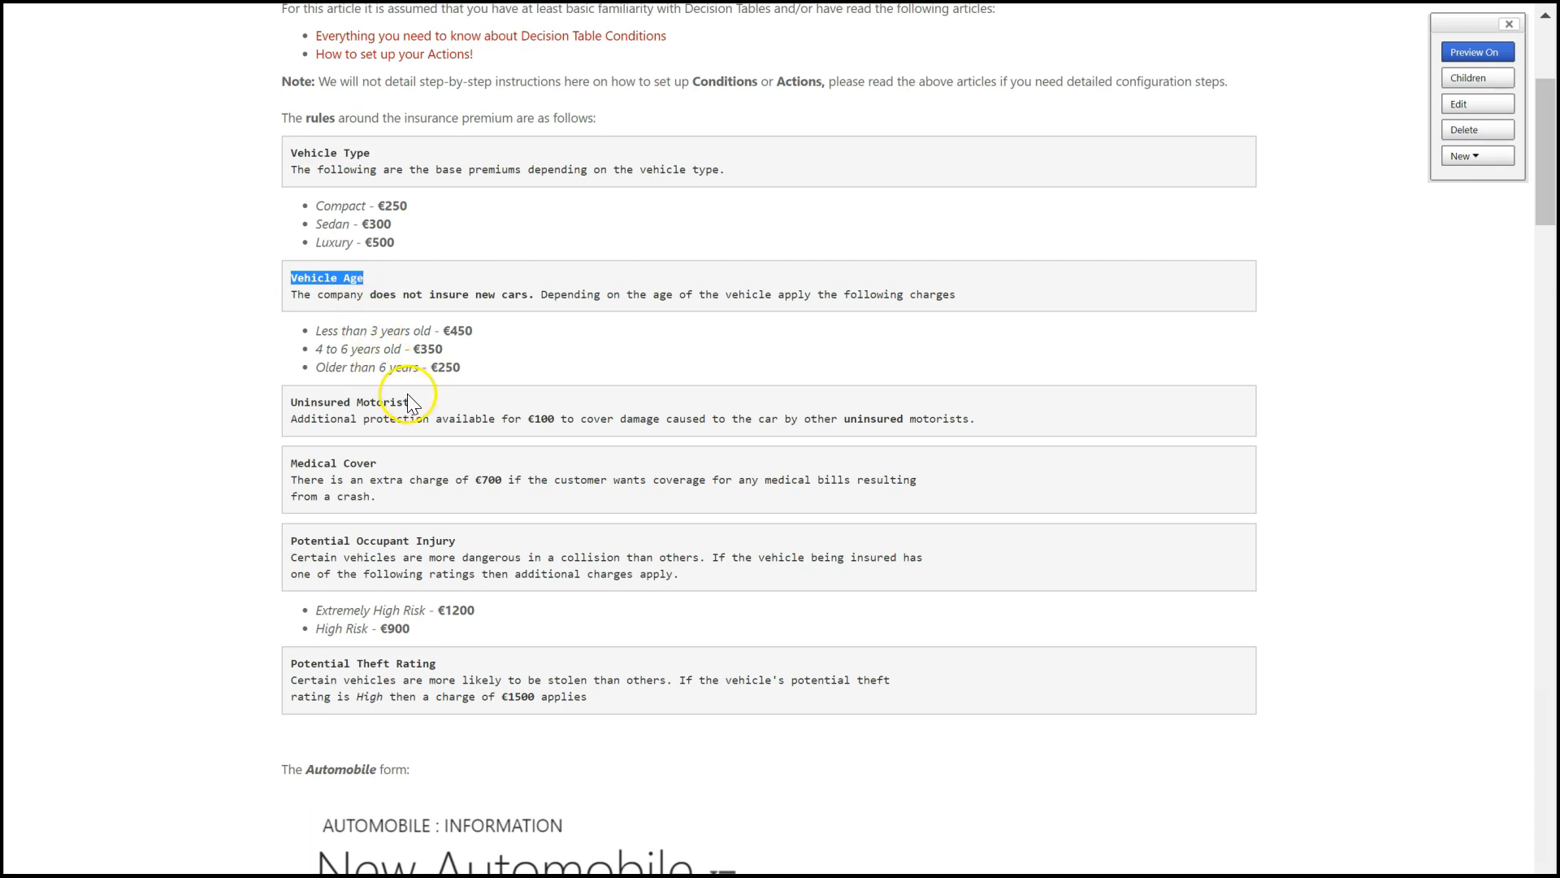
drag(417, 404, 284, 404)
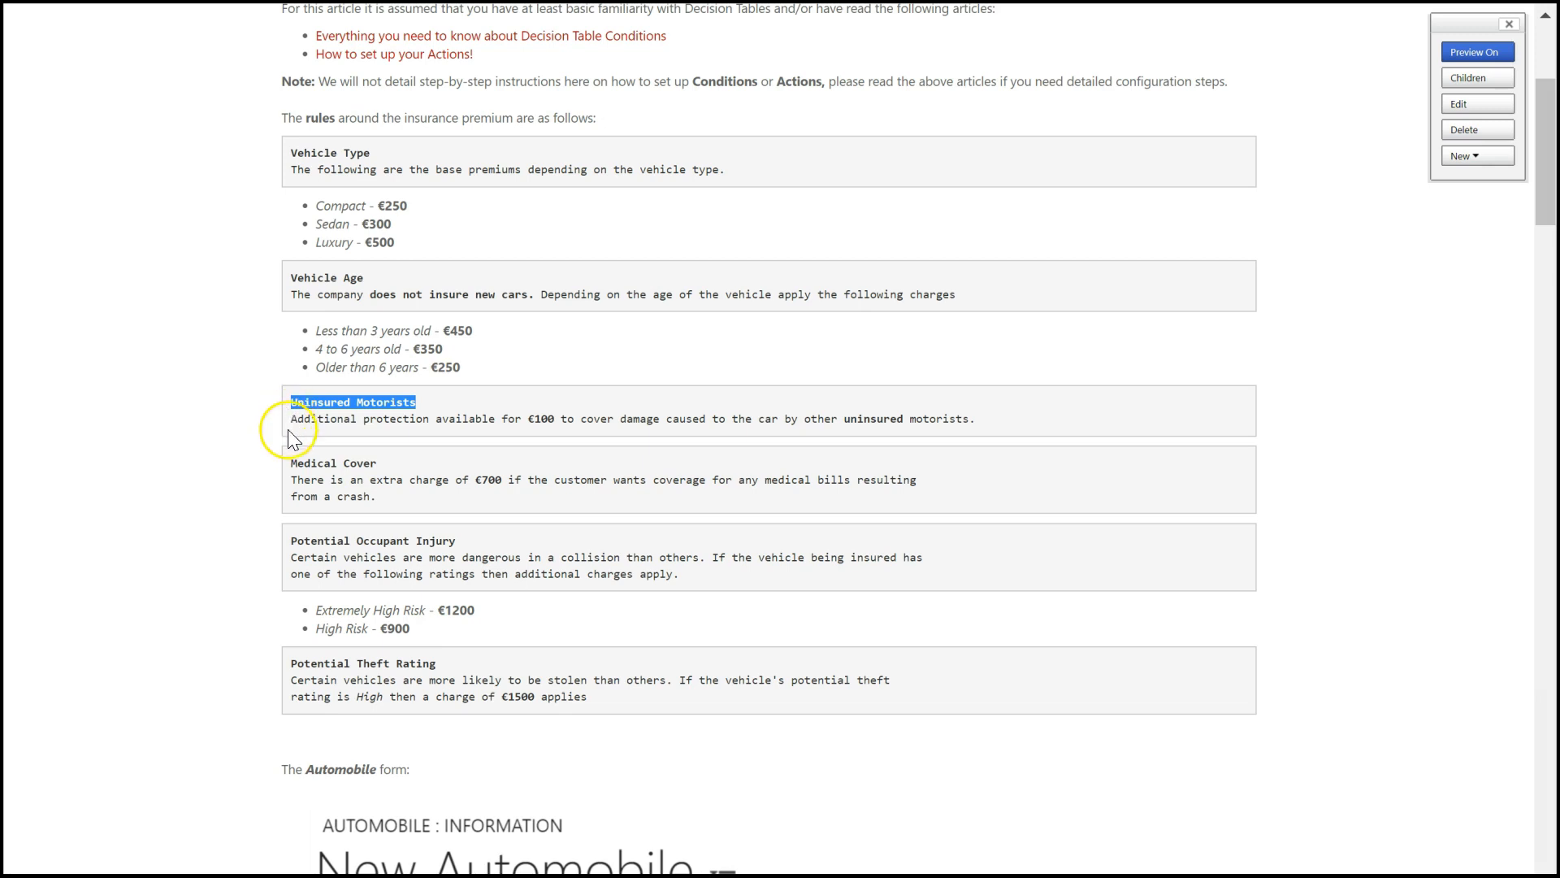
drag(289, 463, 404, 458)
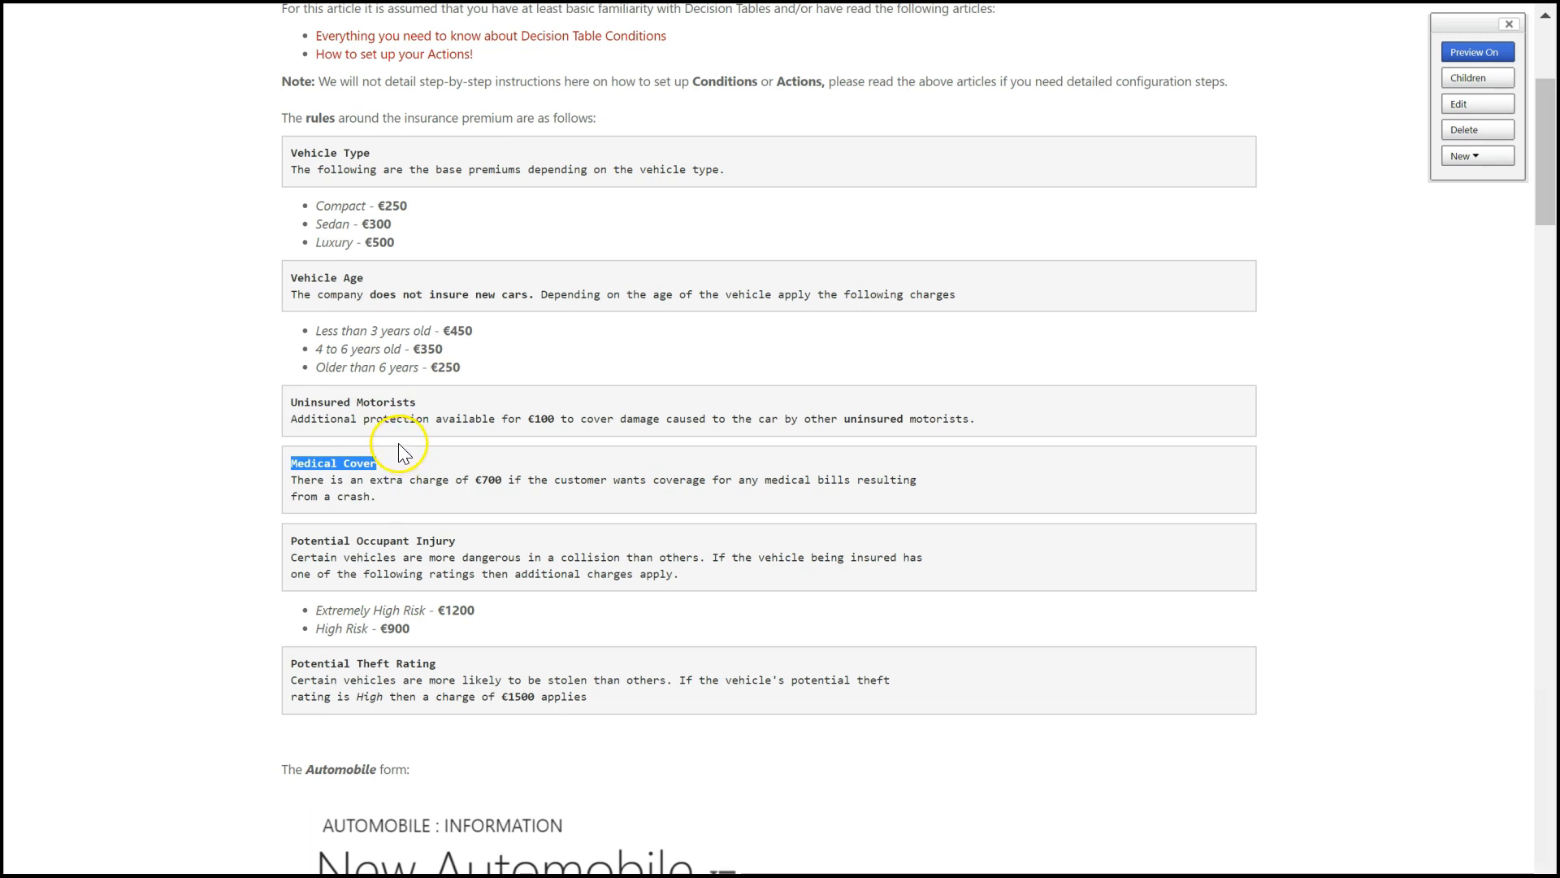
drag(452, 540, 294, 550)
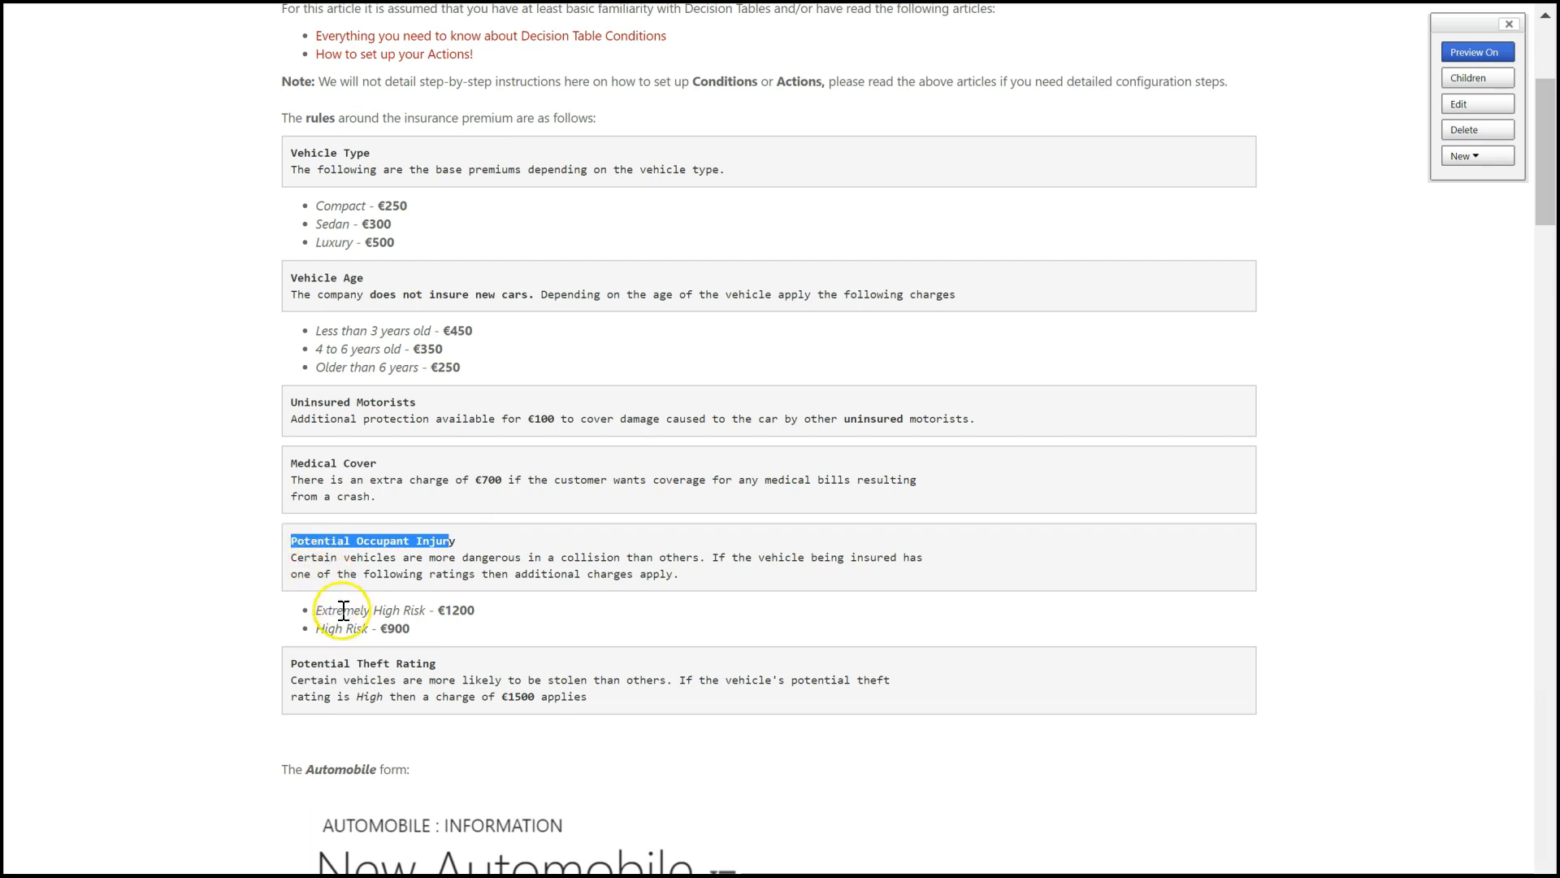
drag(438, 663, 299, 665)
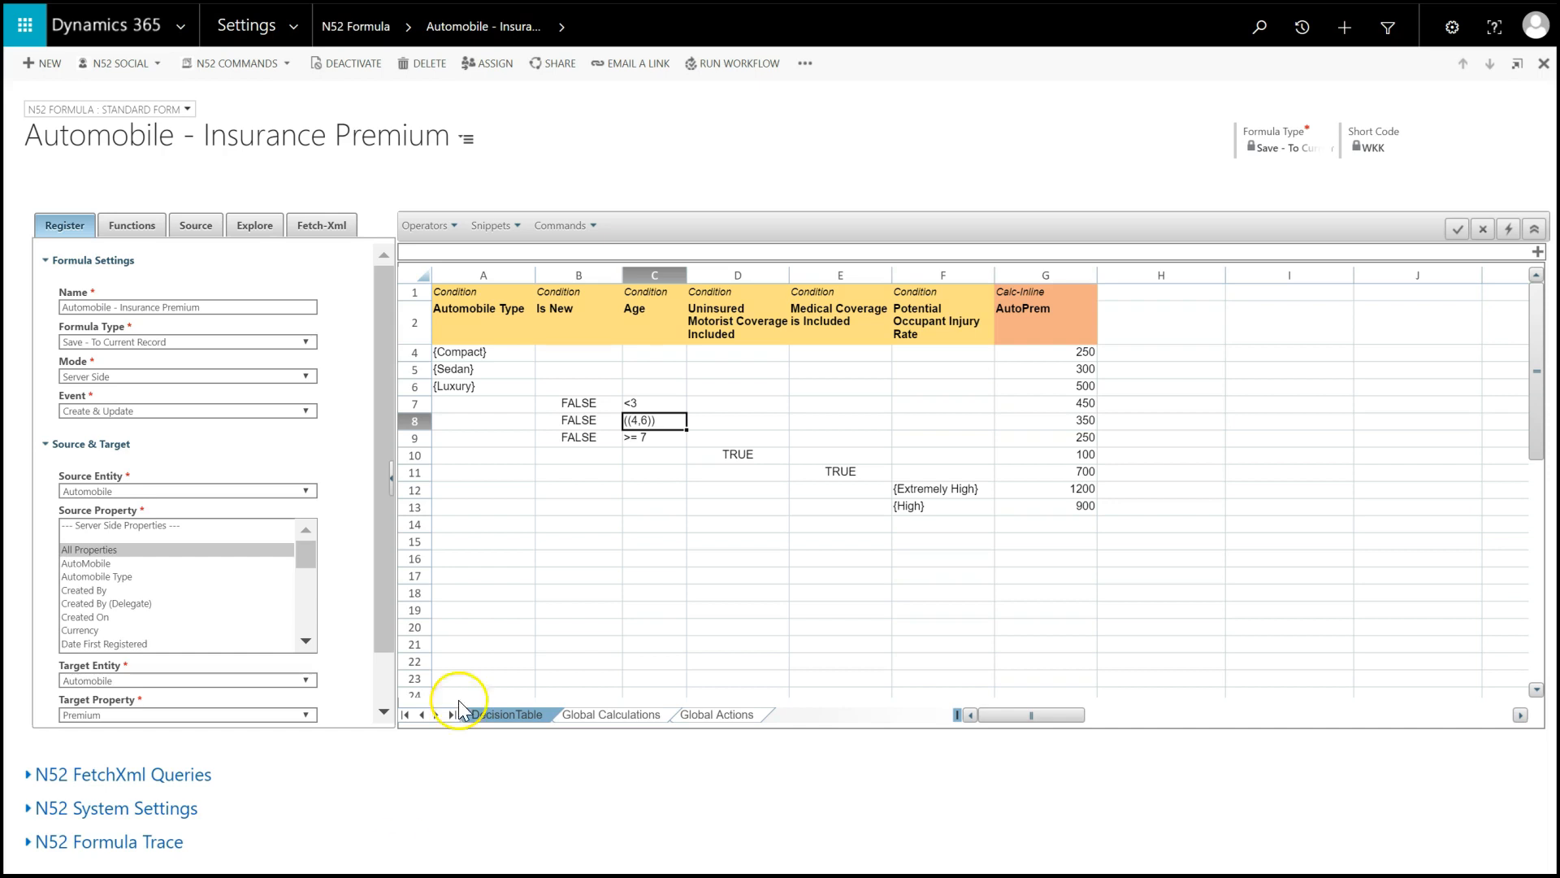
- Examine the condition columns of the Automobile - Insurance Premium decision table in Dynamics 365 and its automobile type and age rows
click(475, 311)
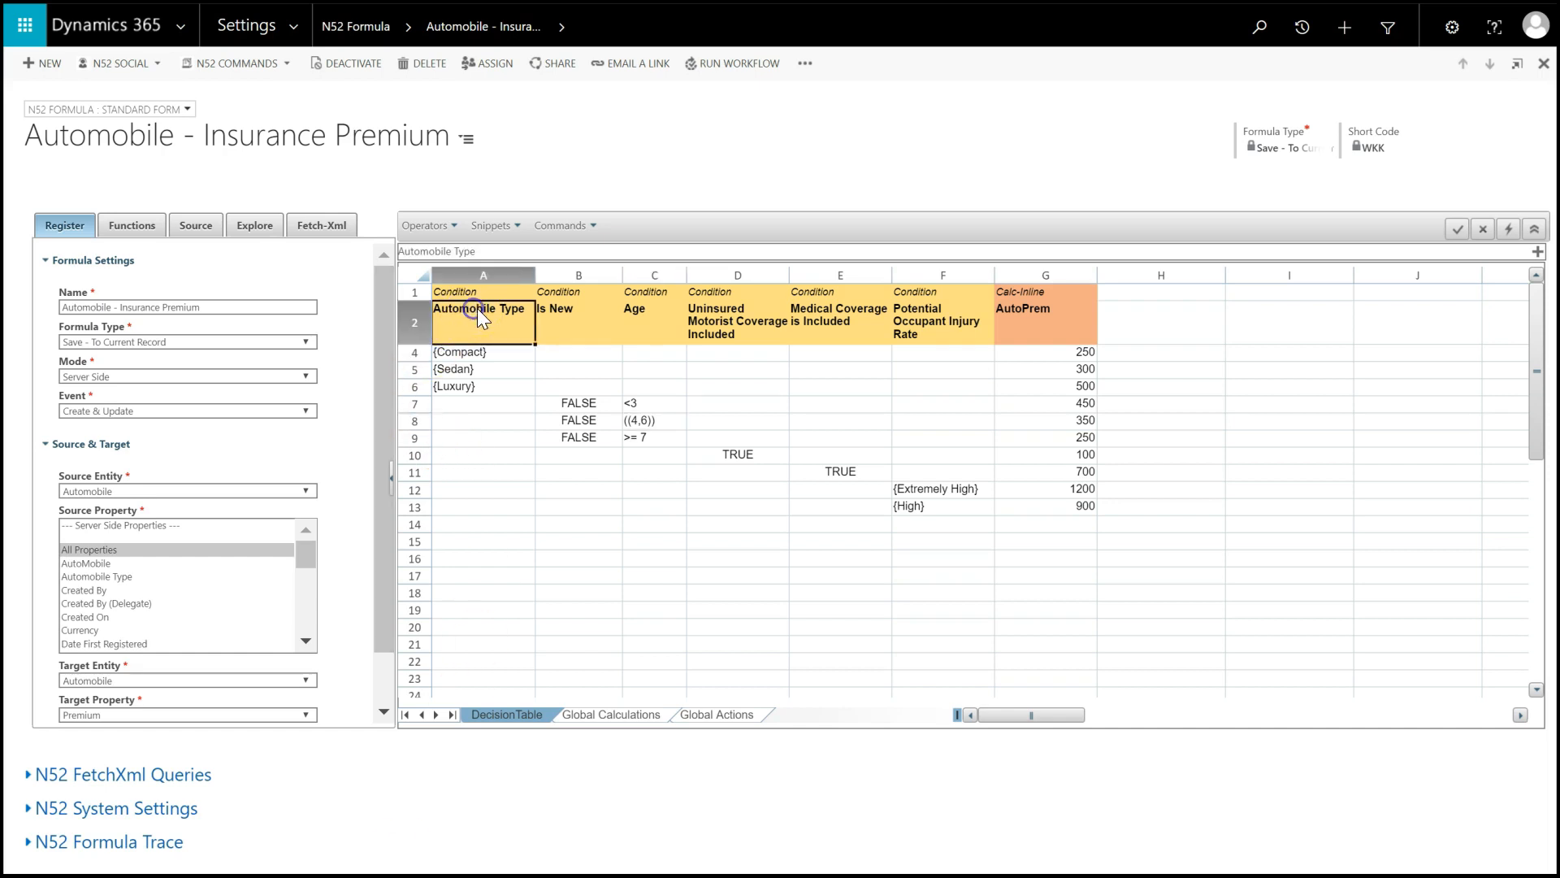
click(568, 325)
click(646, 320)
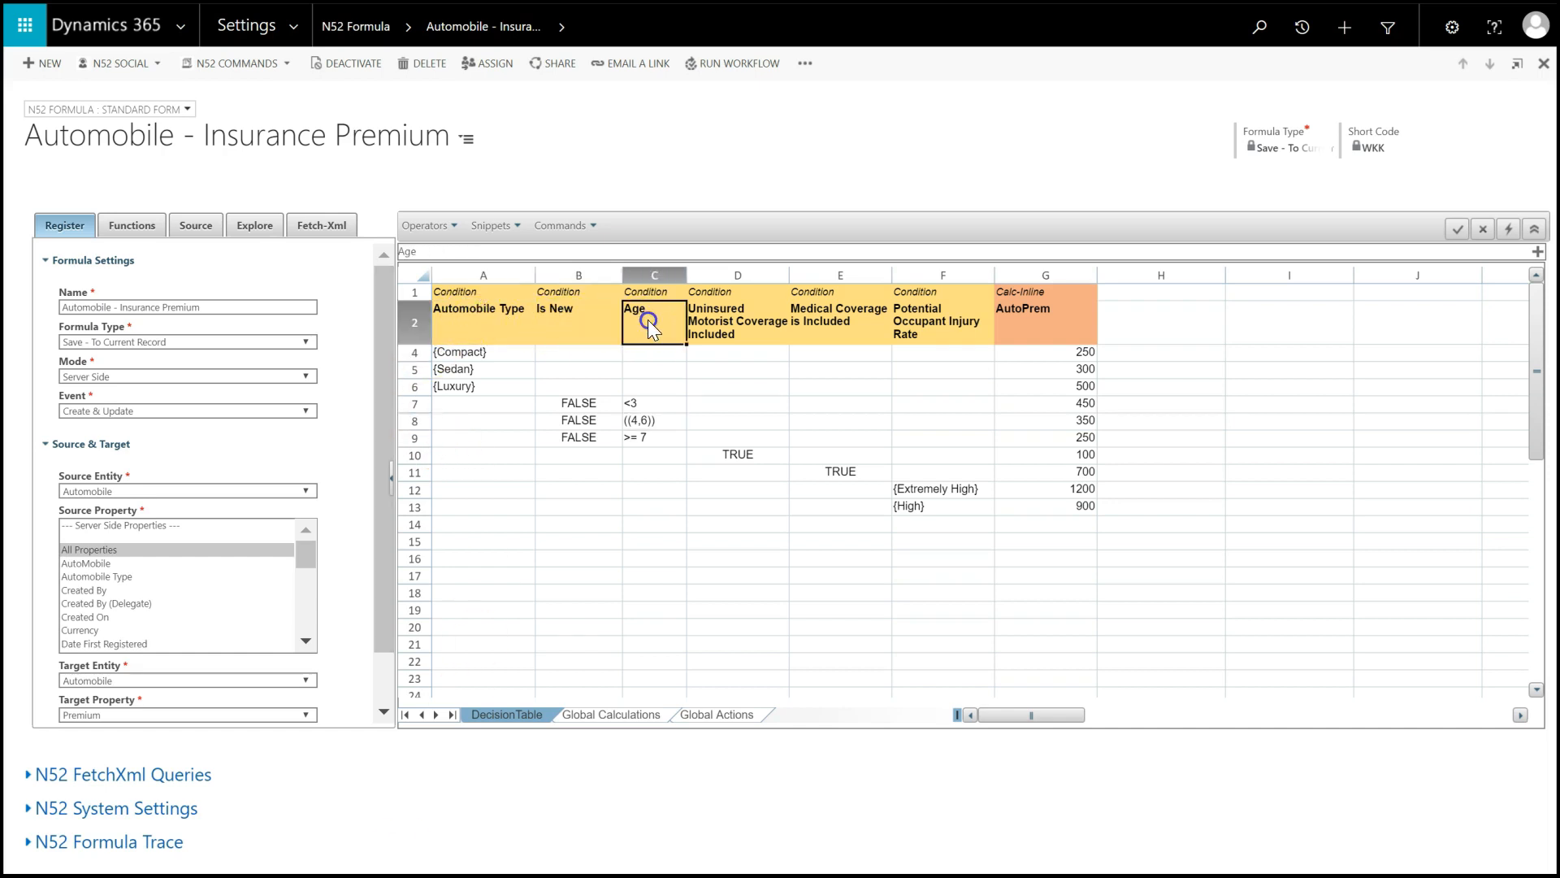
click(725, 323)
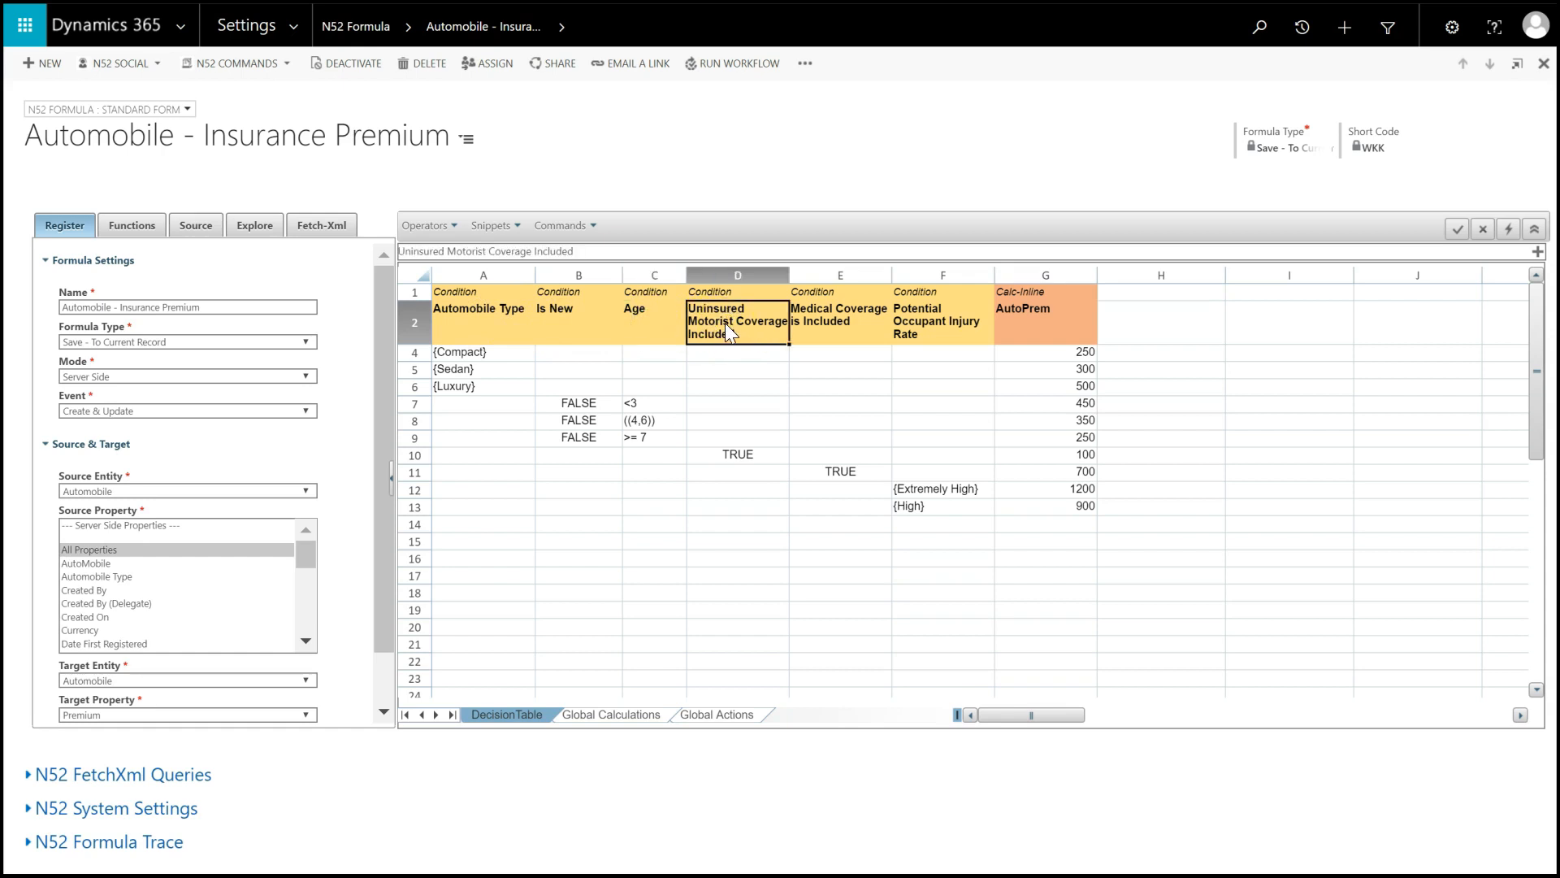
click(415, 351)
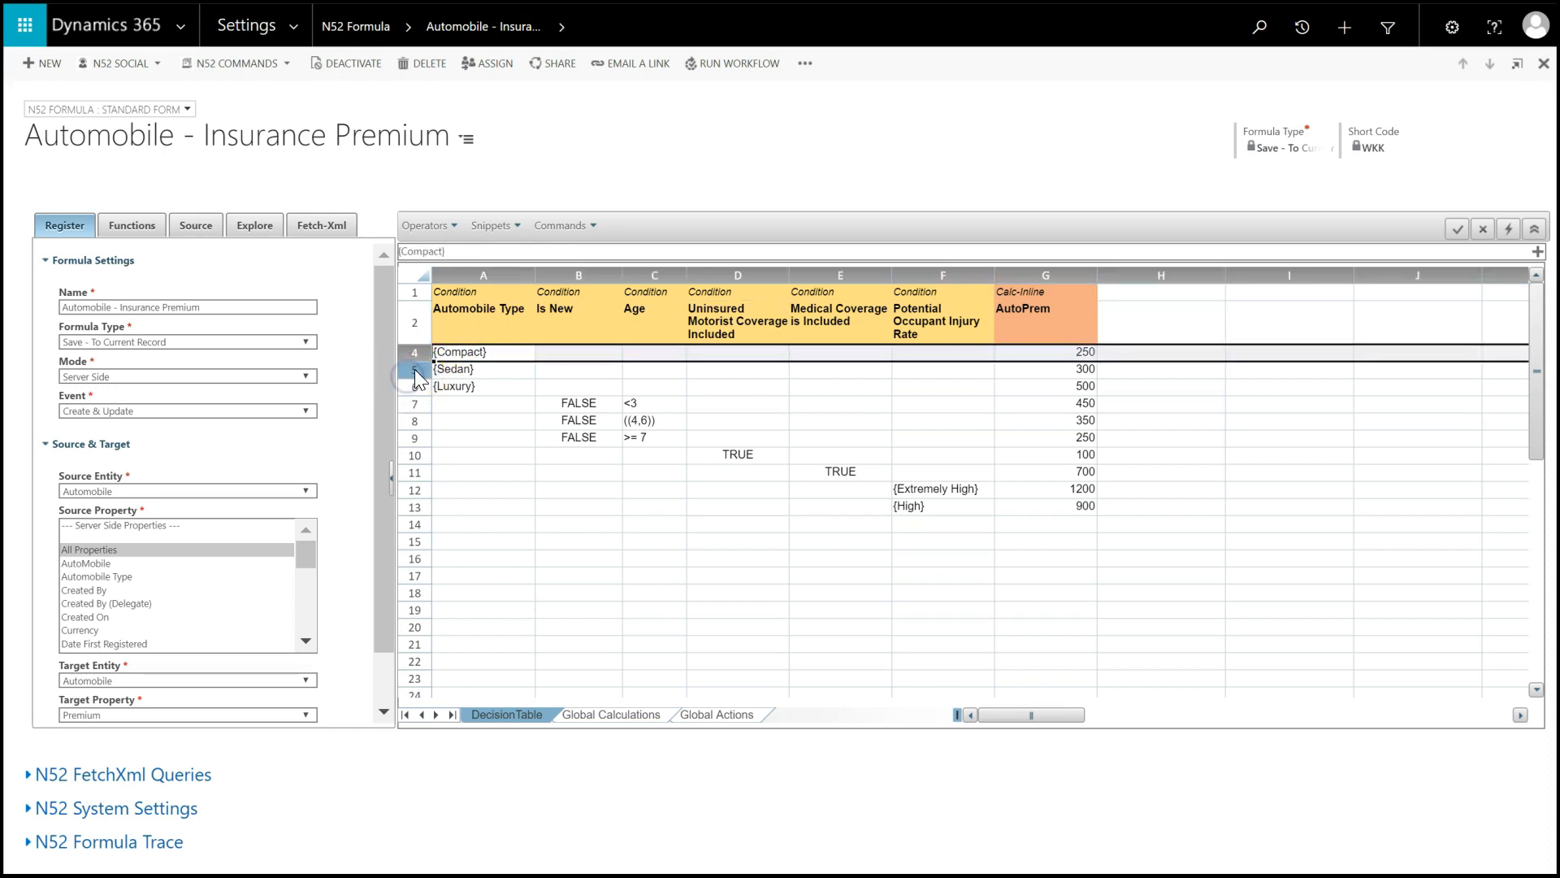
click(416, 369)
click(416, 386)
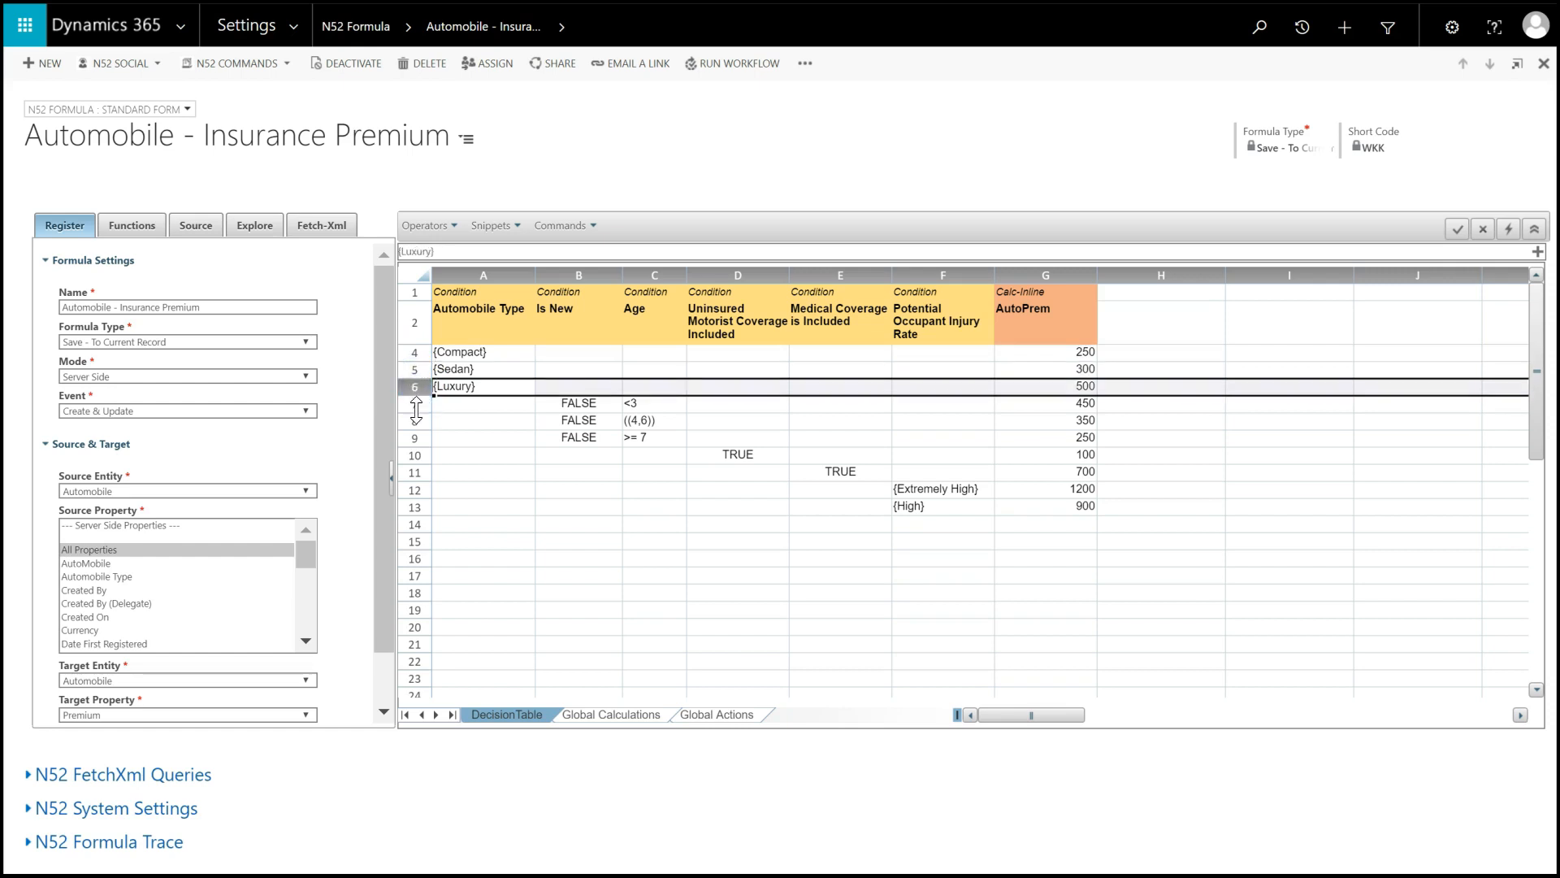
click(415, 404)
click(416, 421)
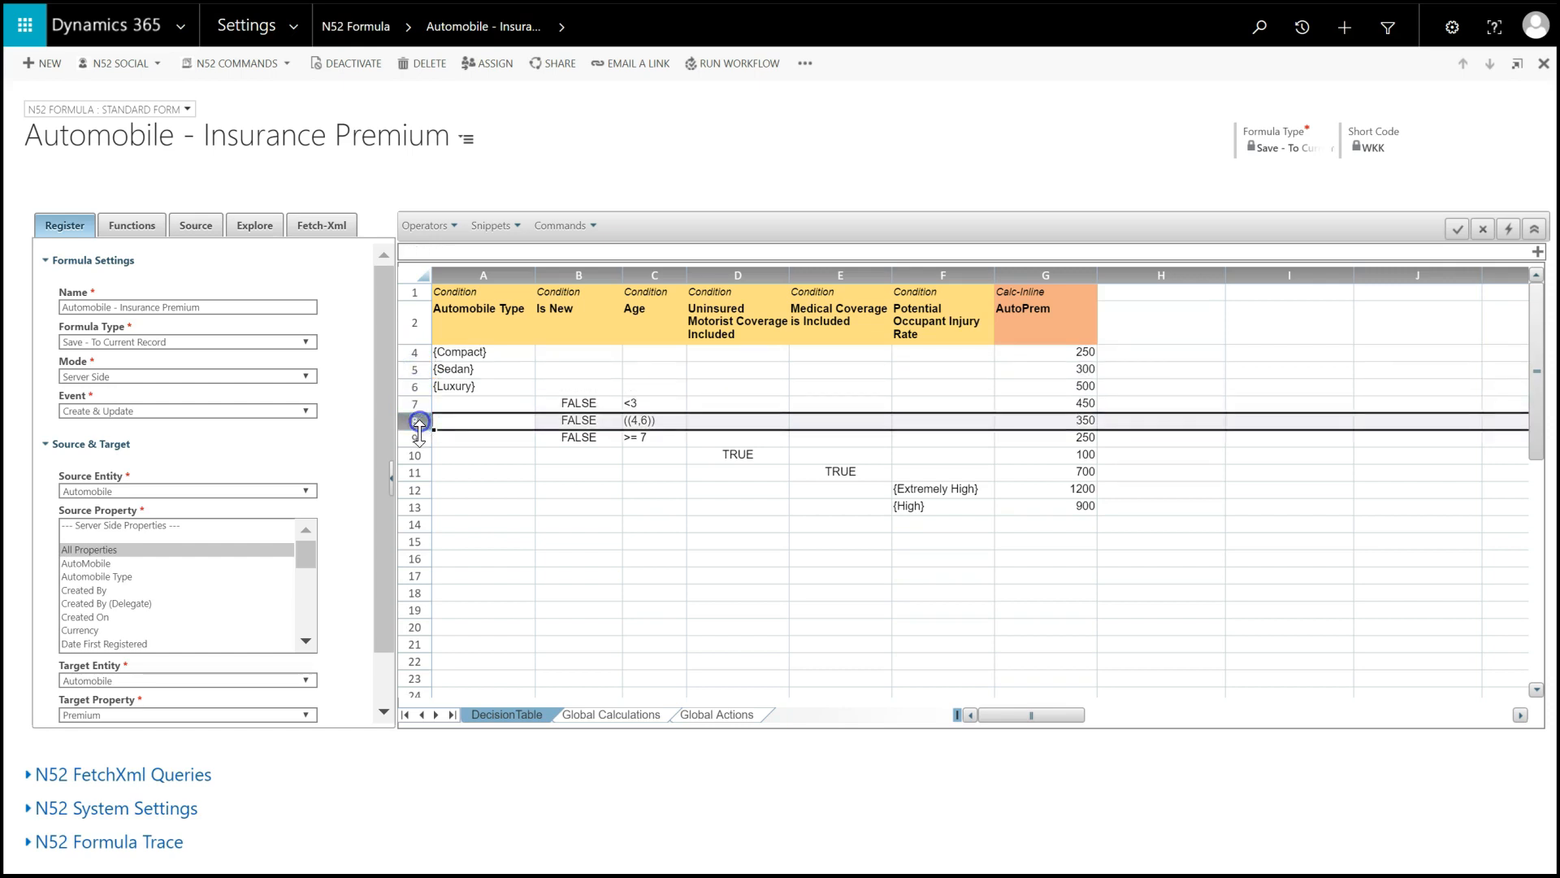
click(417, 439)
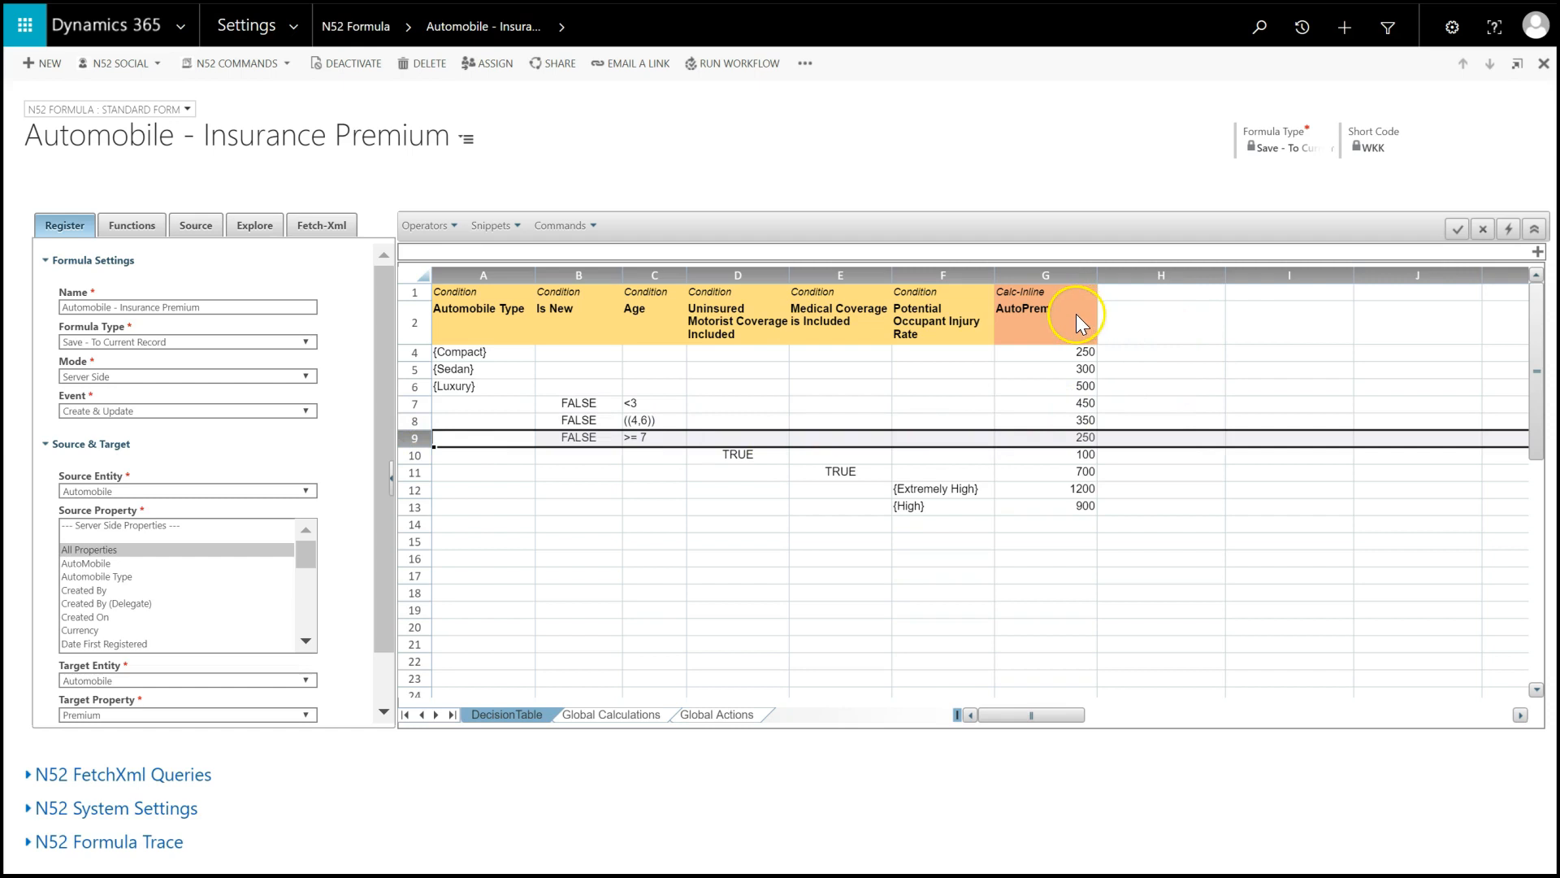
- Examine the AutoPrem inline calculation column and the rows for Sedan, age 4 to 6 and included medical coverage
click(1053, 278)
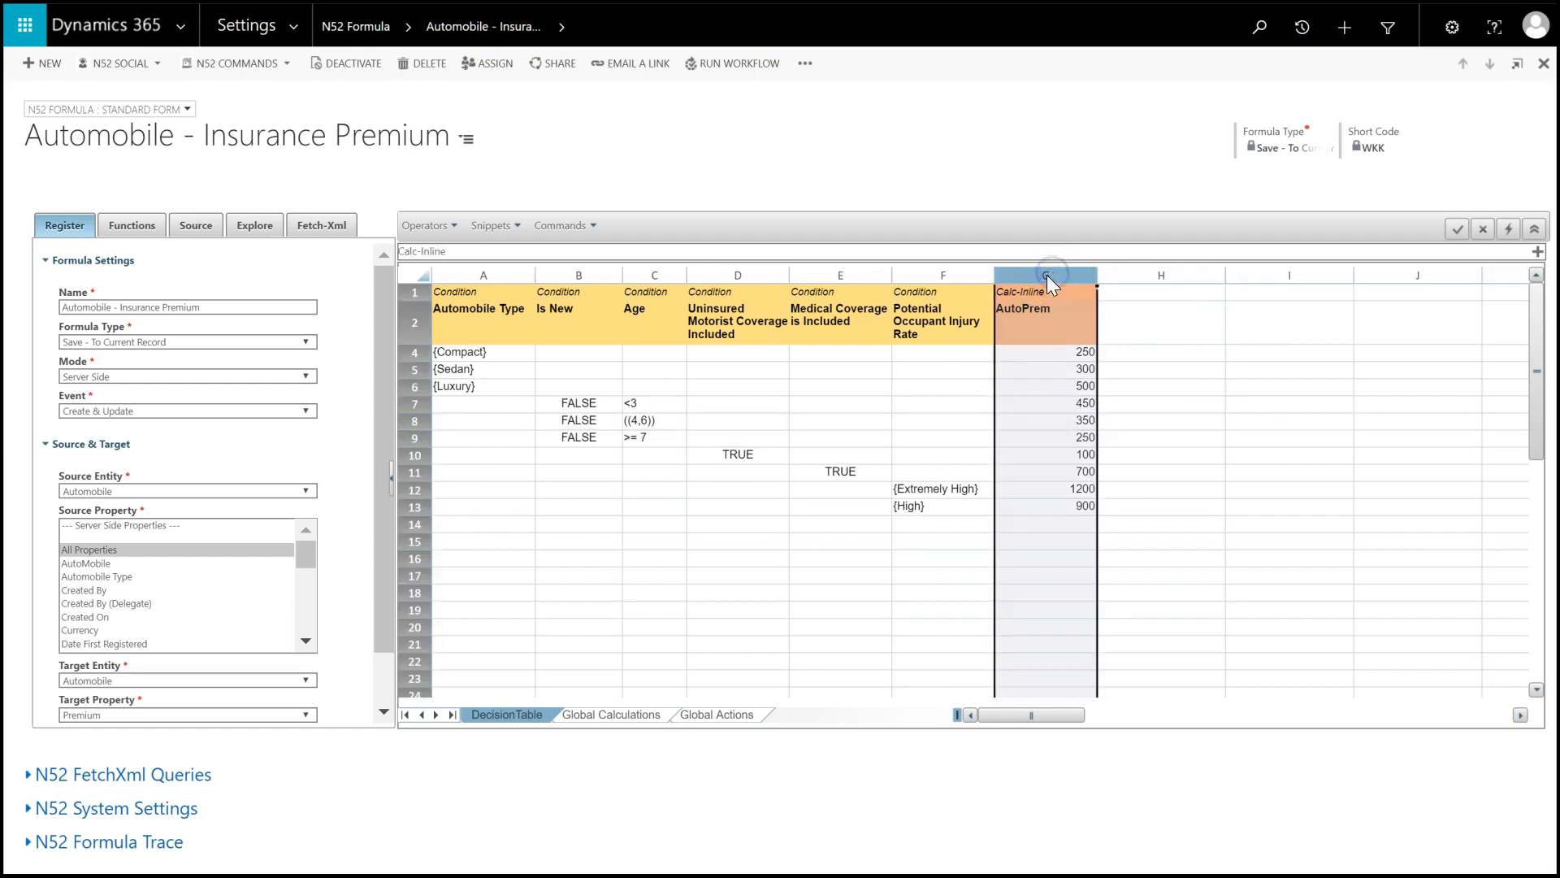
click(417, 372)
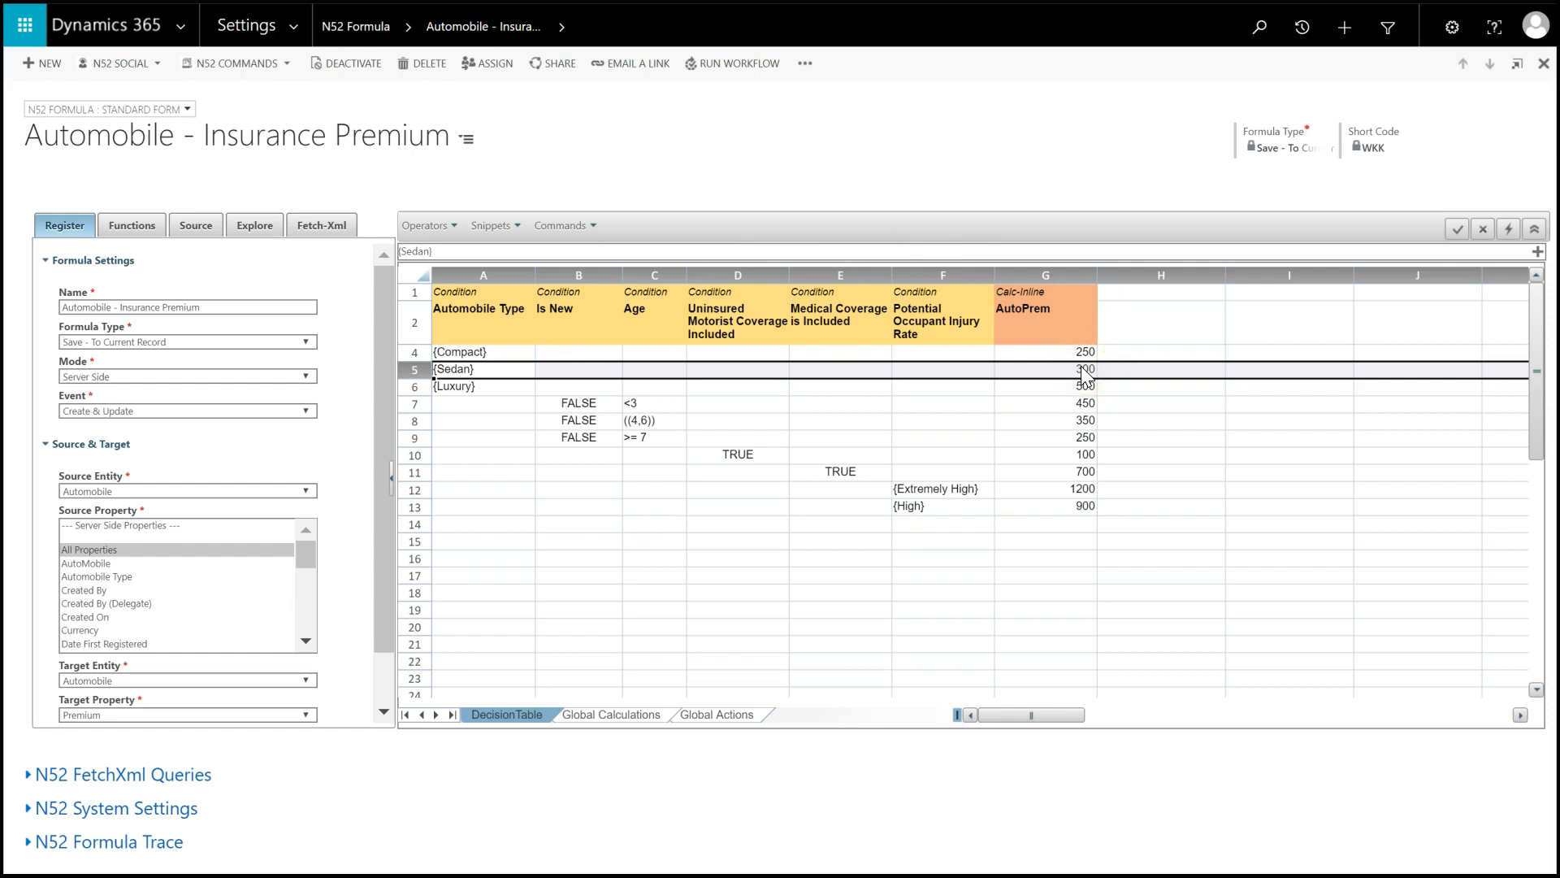
click(414, 422)
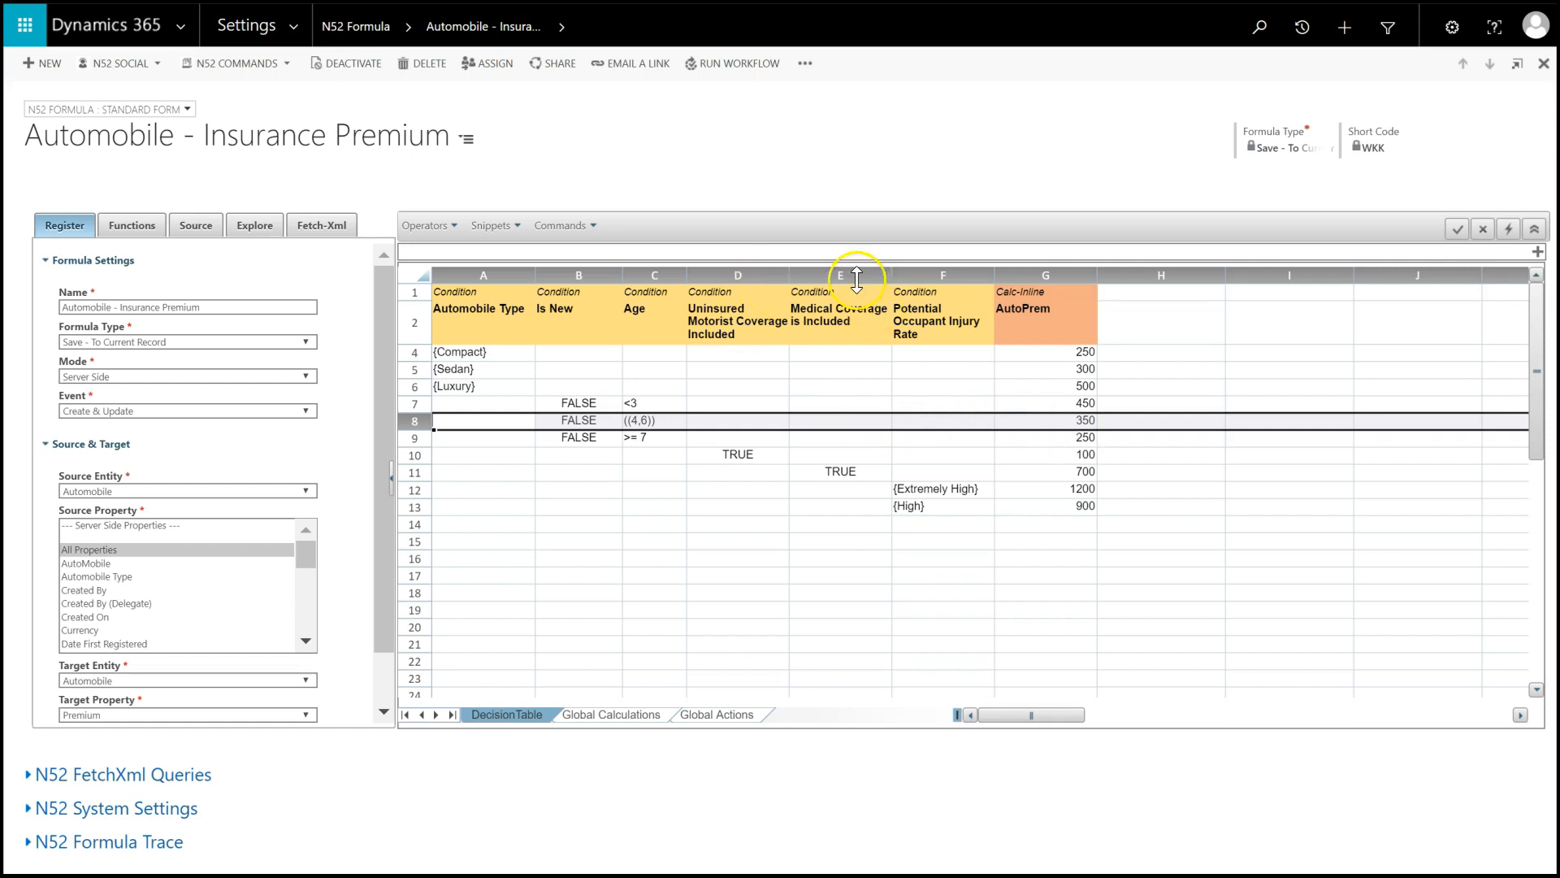
click(417, 473)
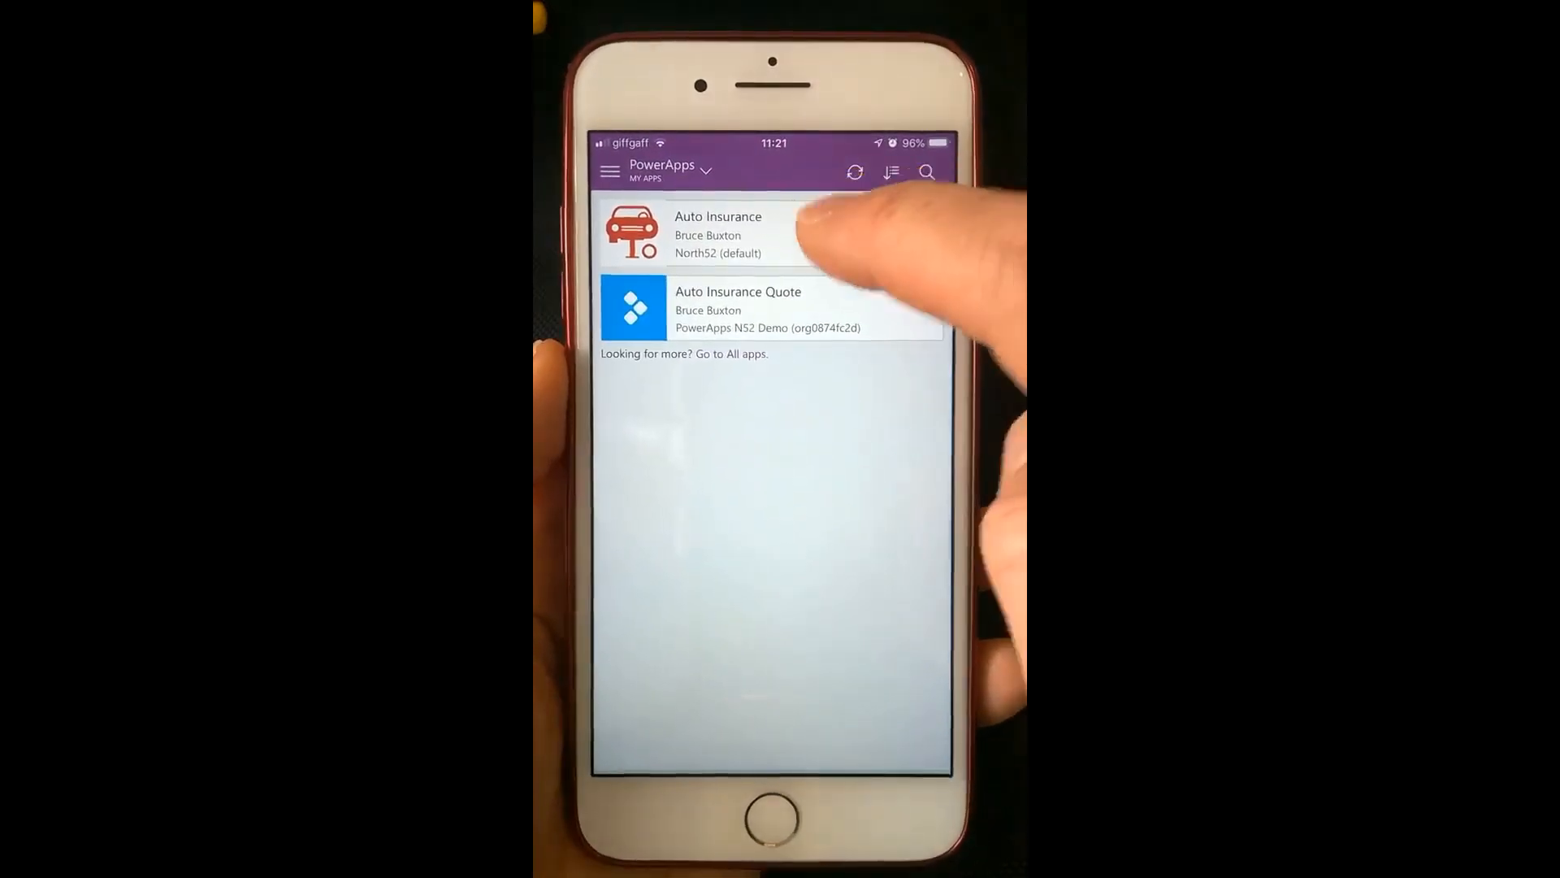
- In the PowerApps Auto Insurance app, include uninsured motorist coverage, set the occupant injury rate to Extremely High and choose a theft rating
click(837, 232)
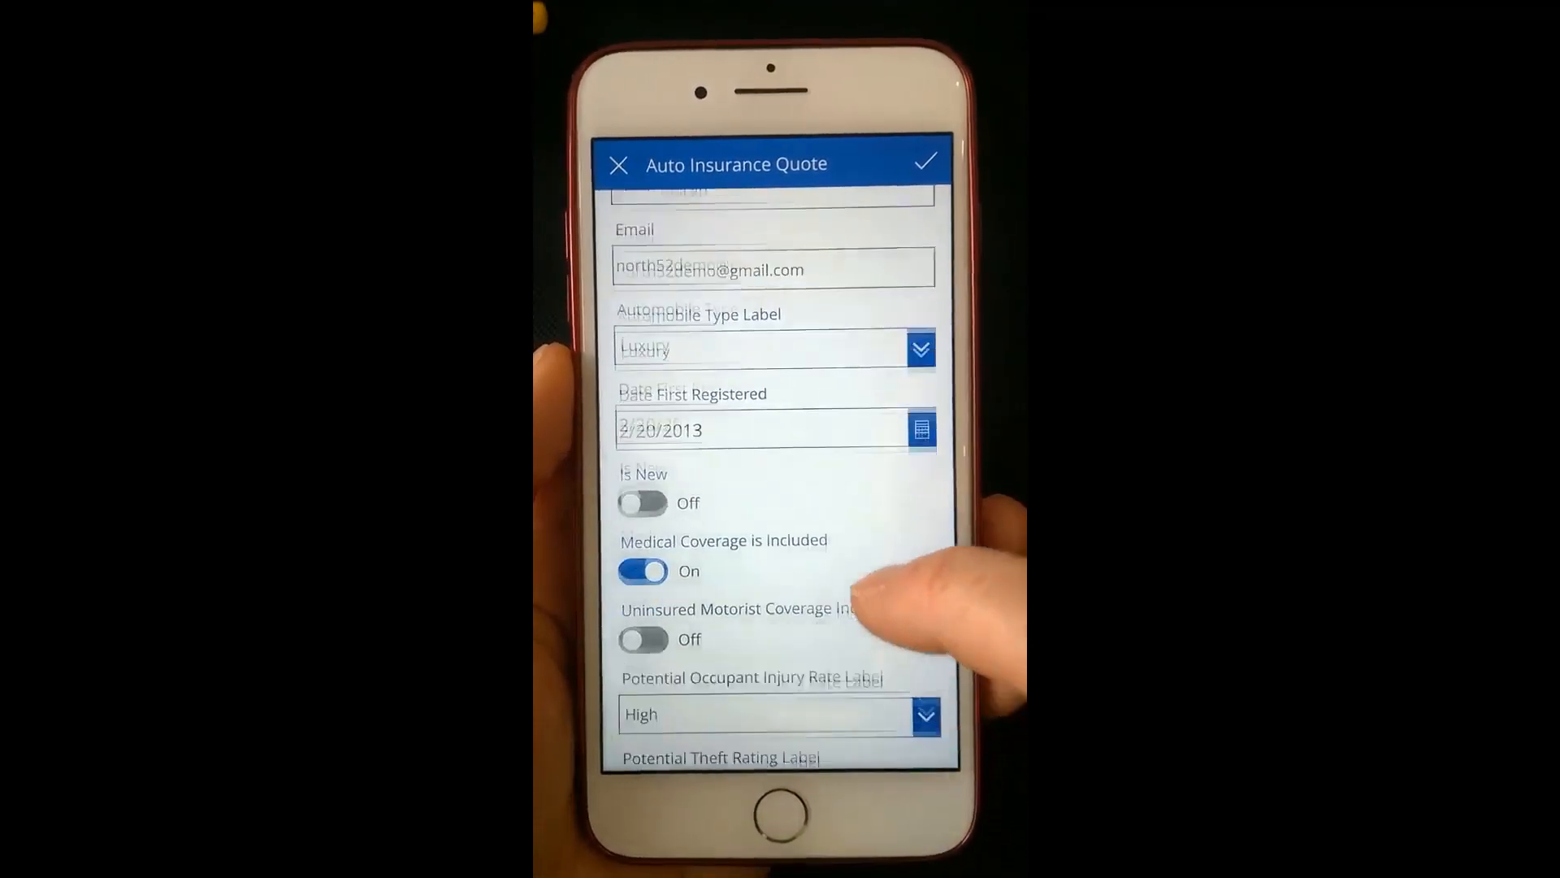
click(641, 574)
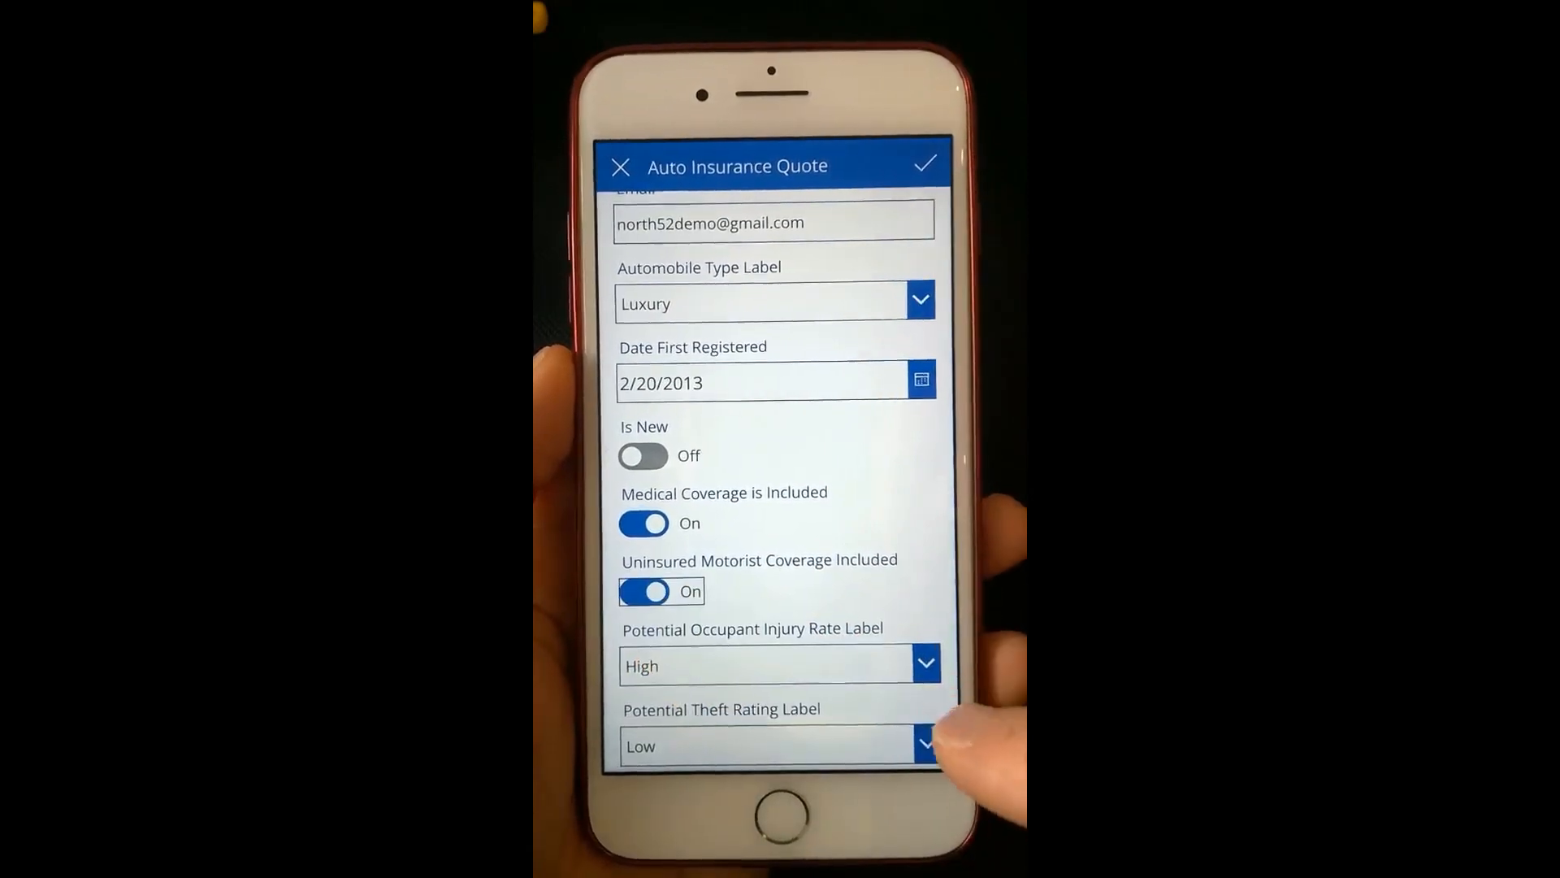
click(813, 594)
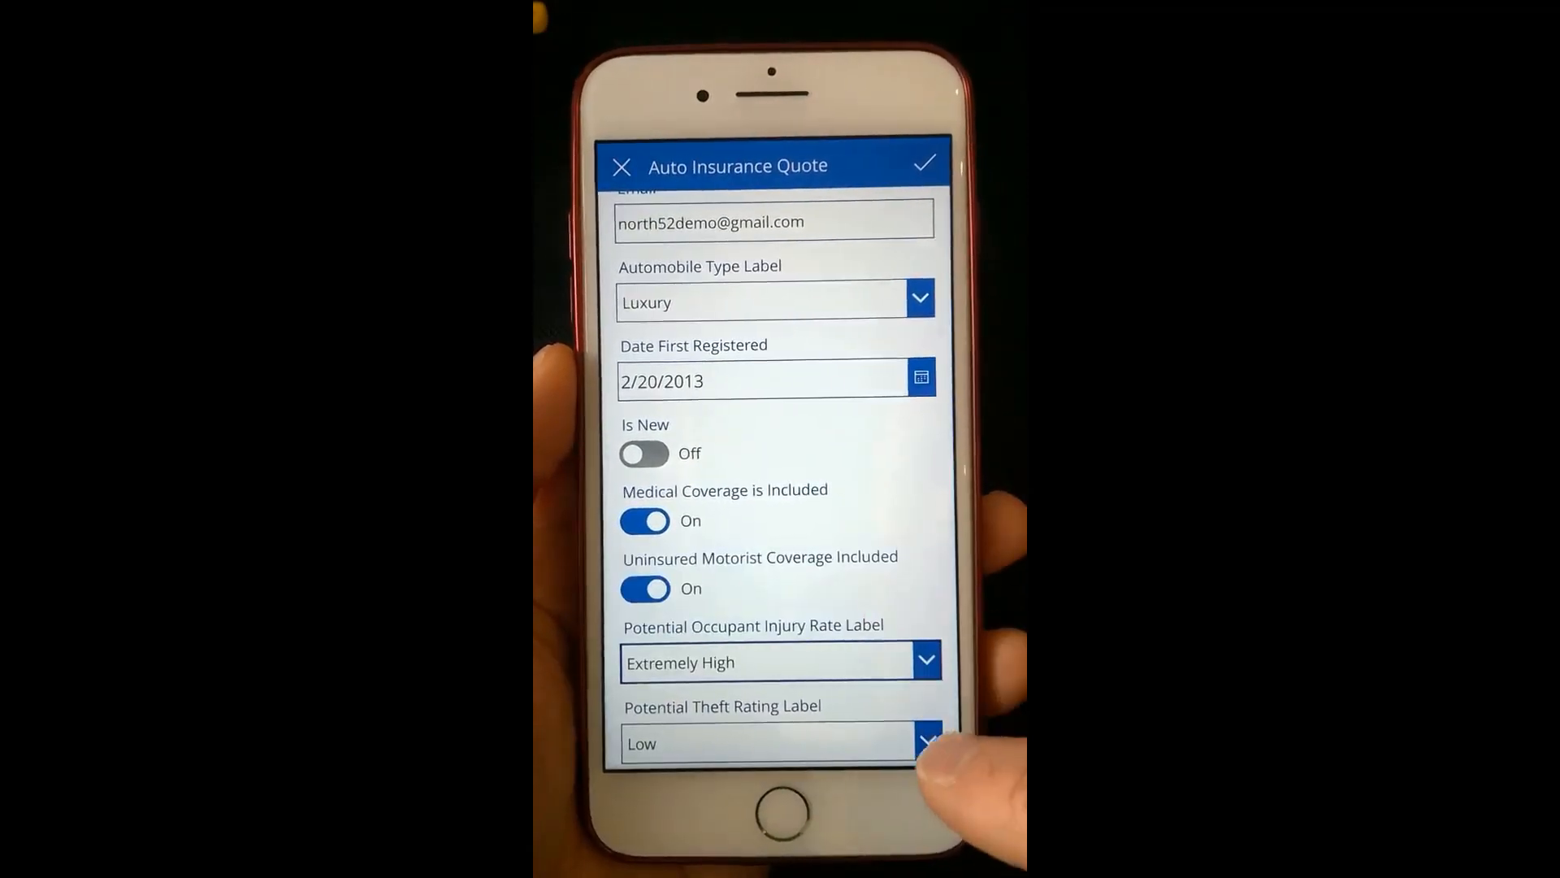
click(926, 744)
click(822, 643)
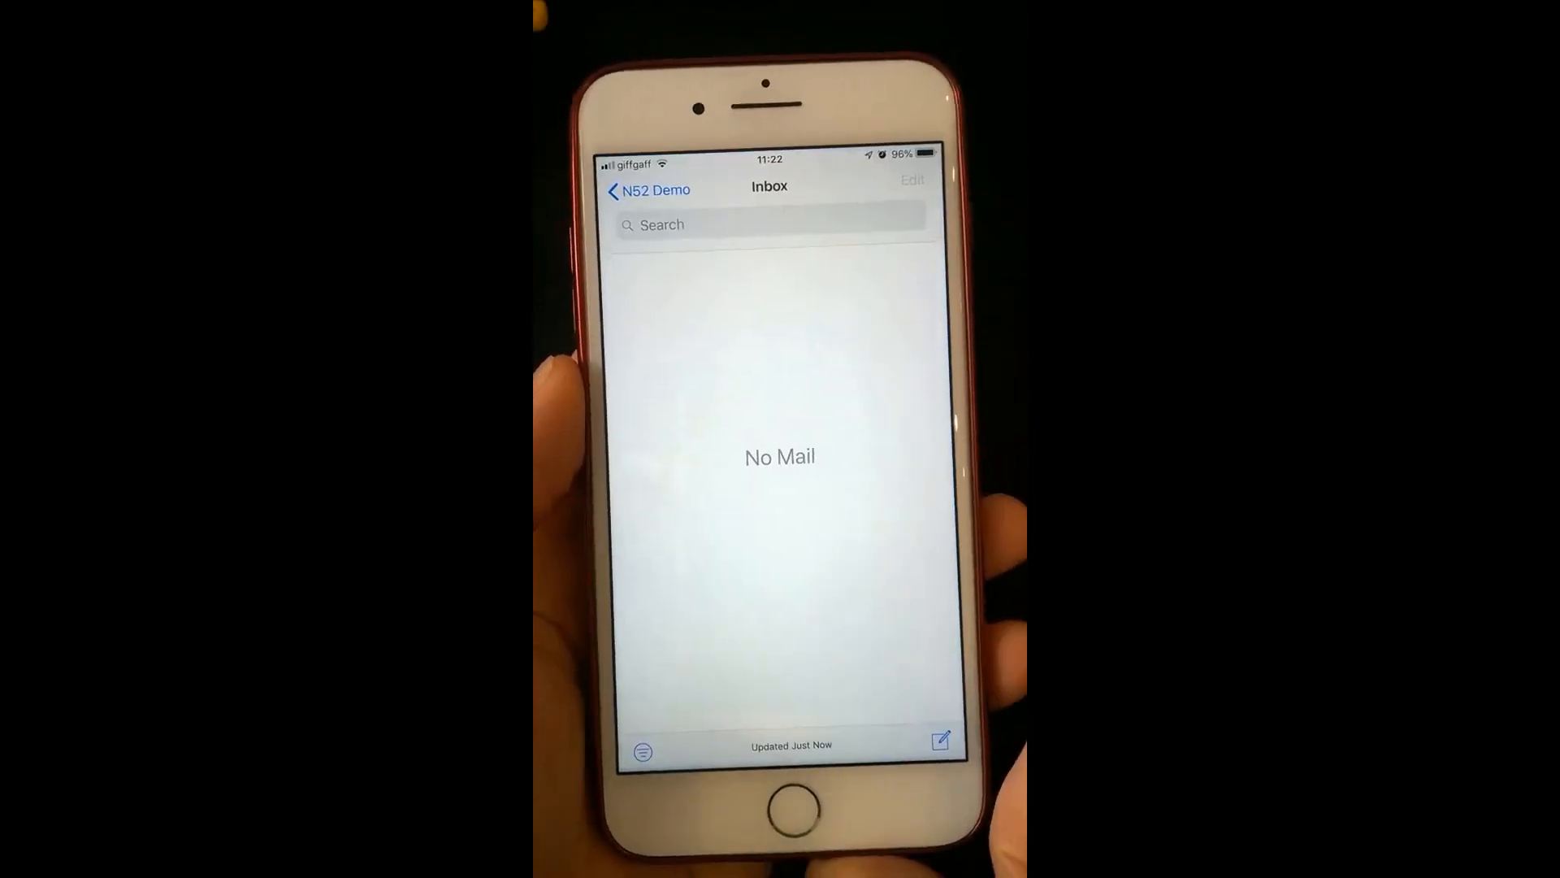
- Refresh the mail inbox and open the PDF attached to the "Your Auto Insurance Quote" message
drag(906, 325, 902, 691)
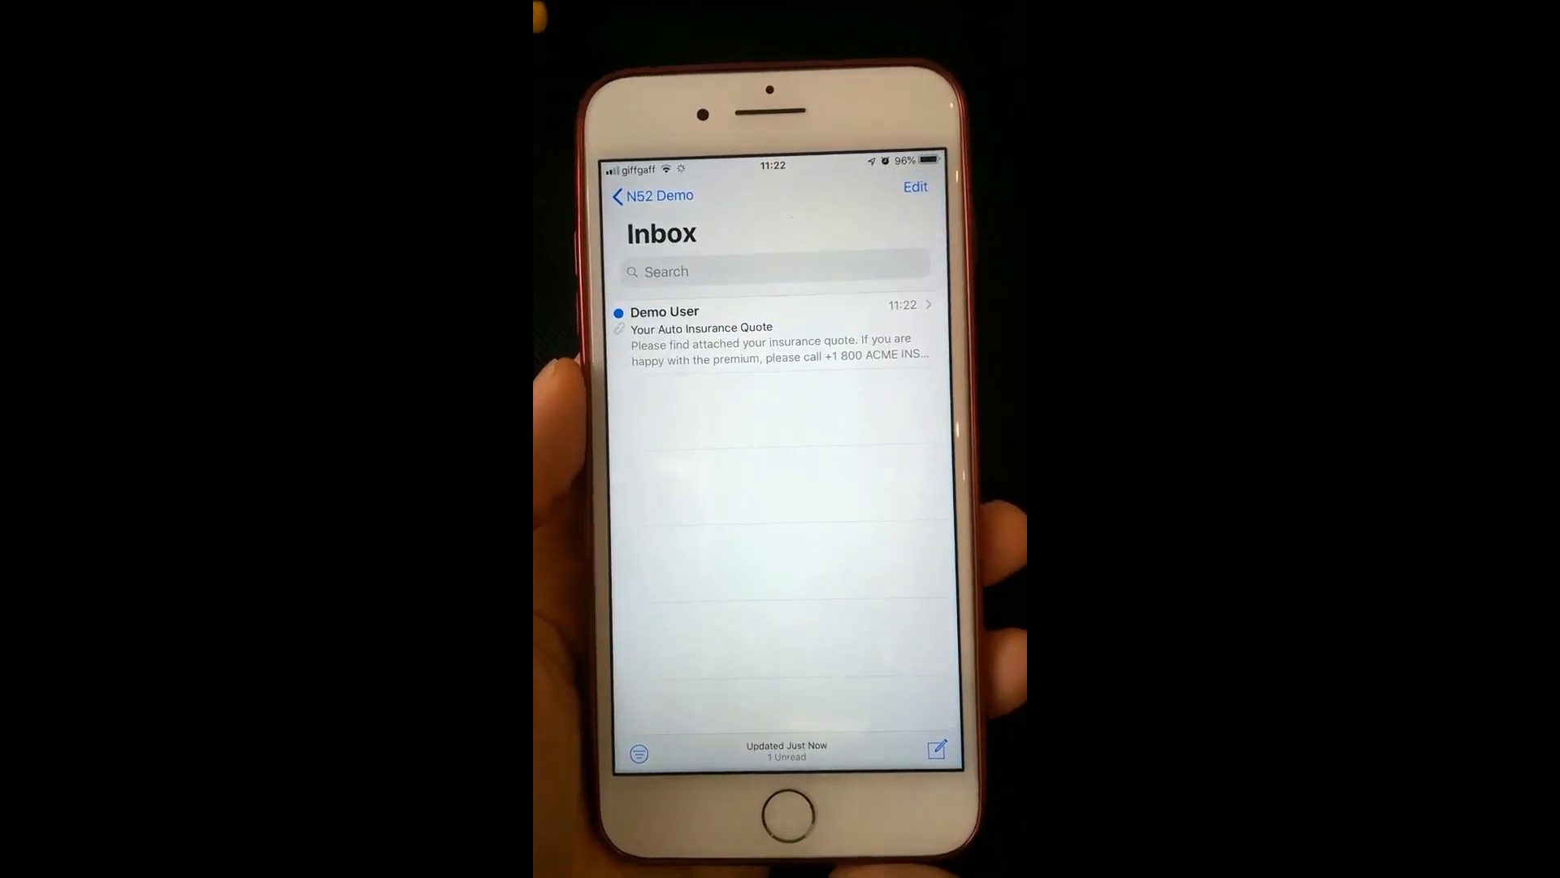
click(886, 333)
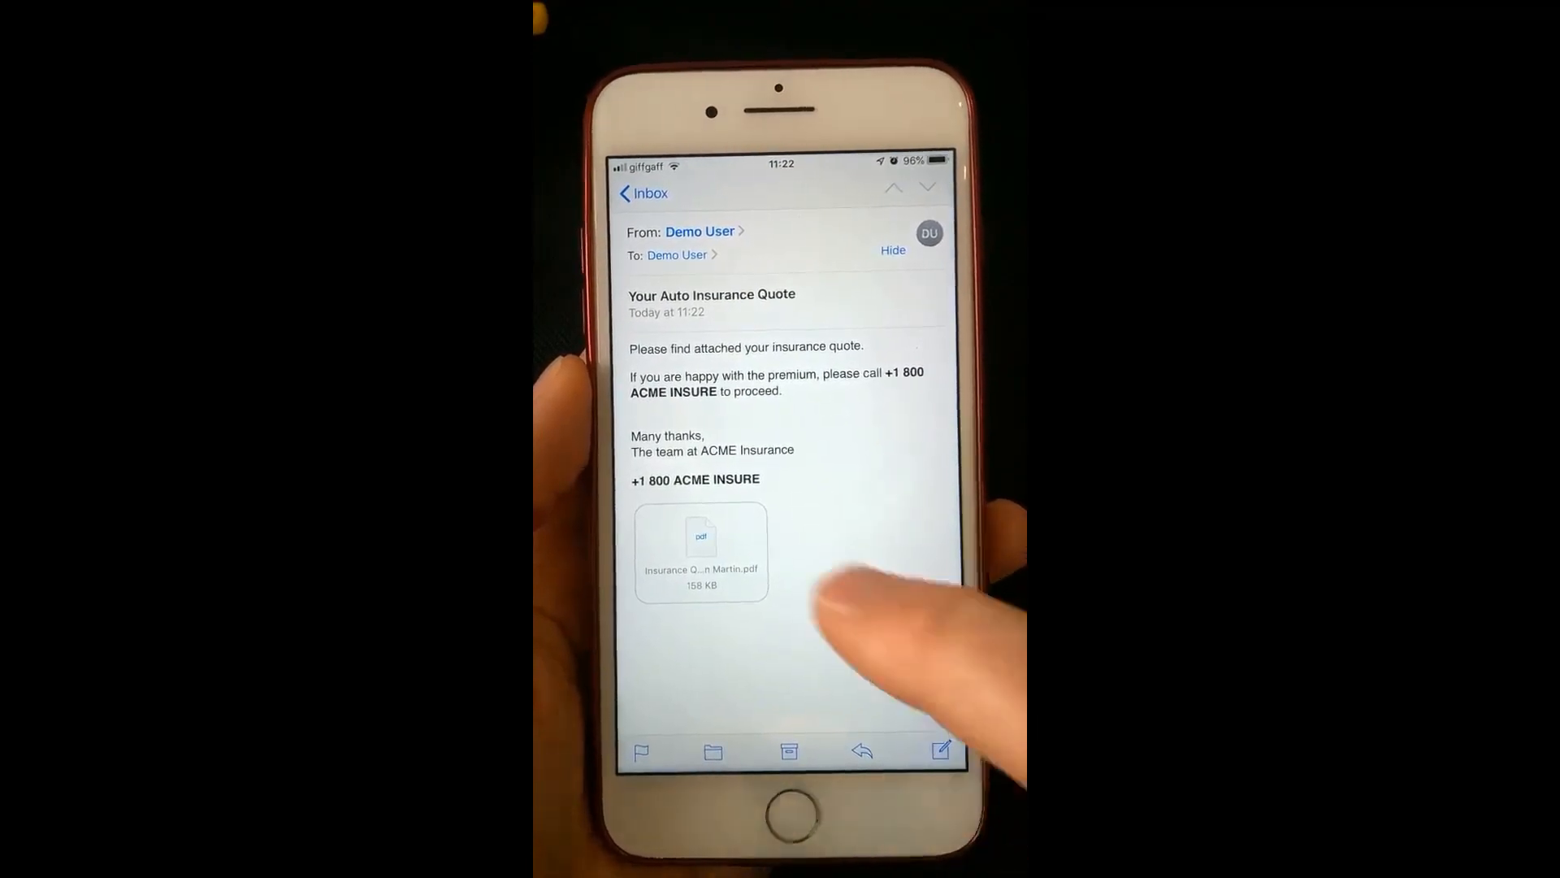
click(701, 553)
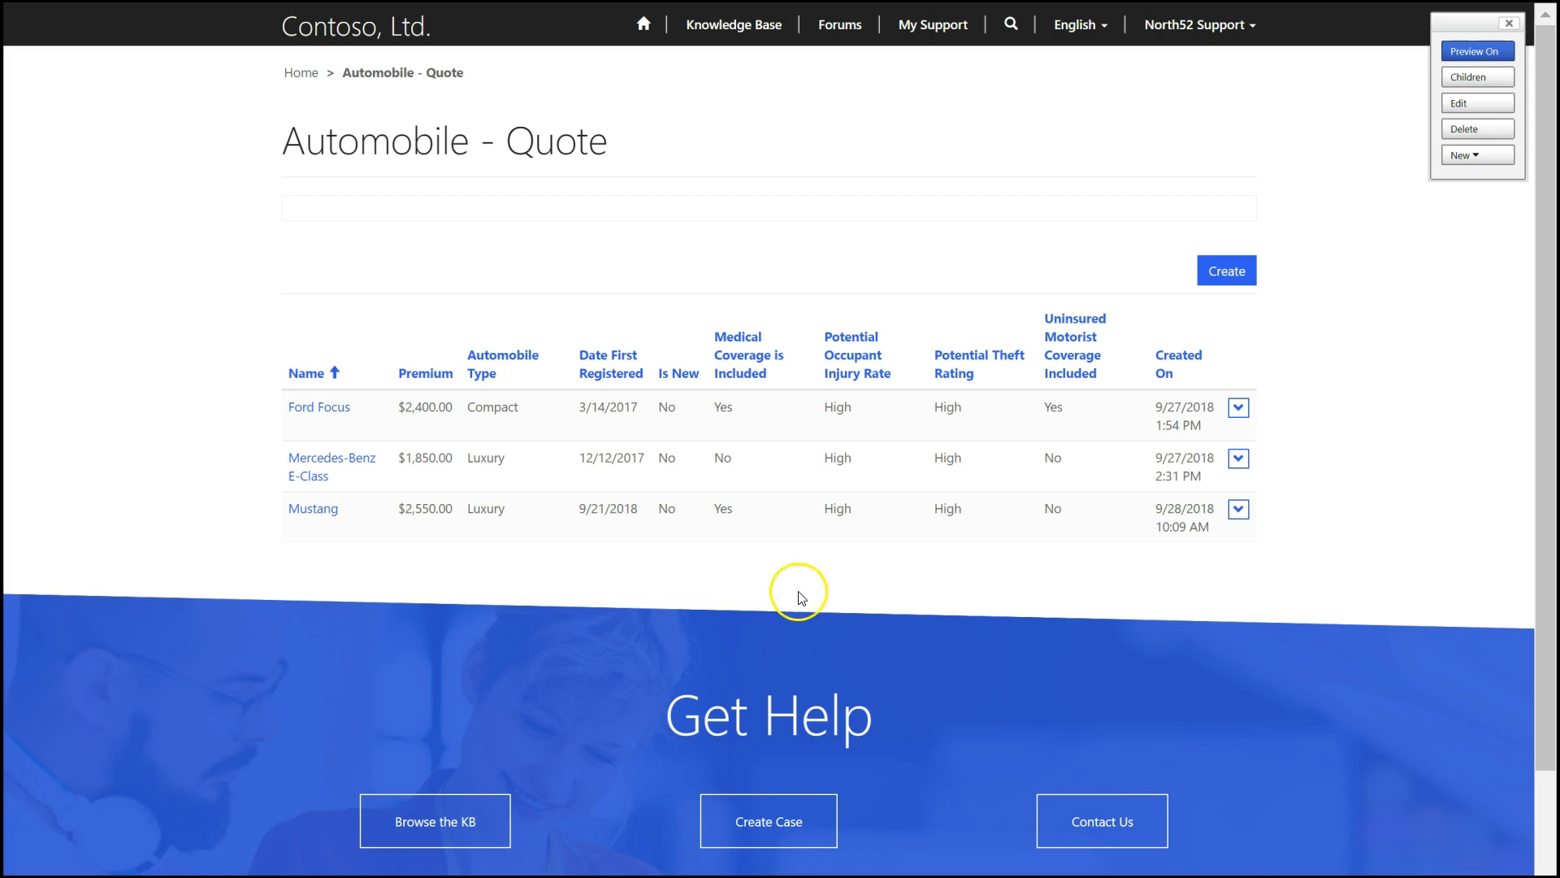
- Start a new automobile quote on the Contoso, Ltd. portal and name it Ferrari
click(1216, 279)
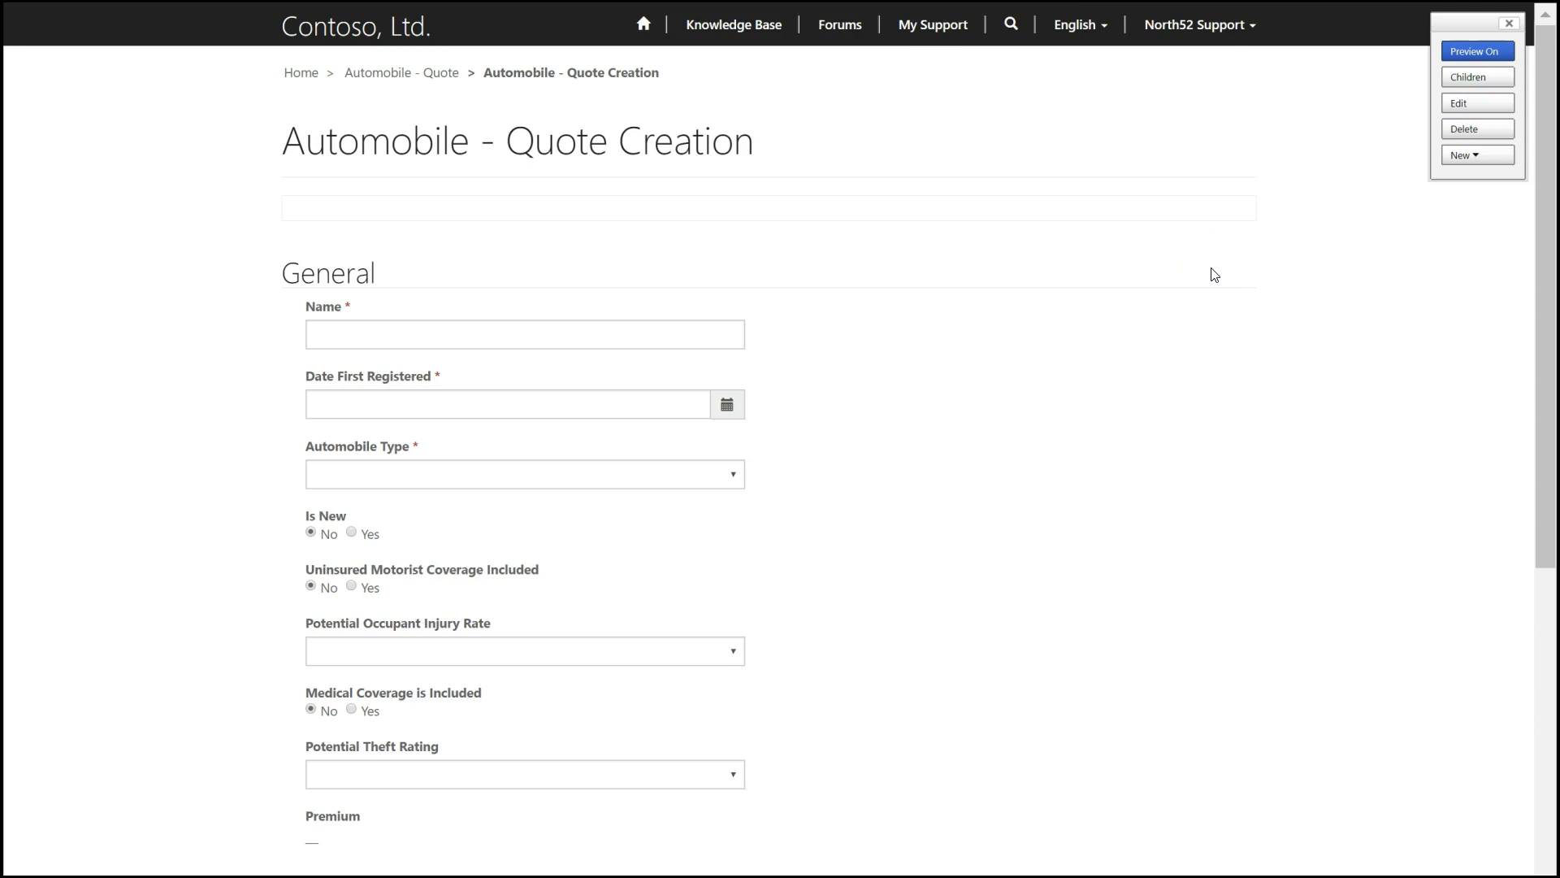
click(418, 334)
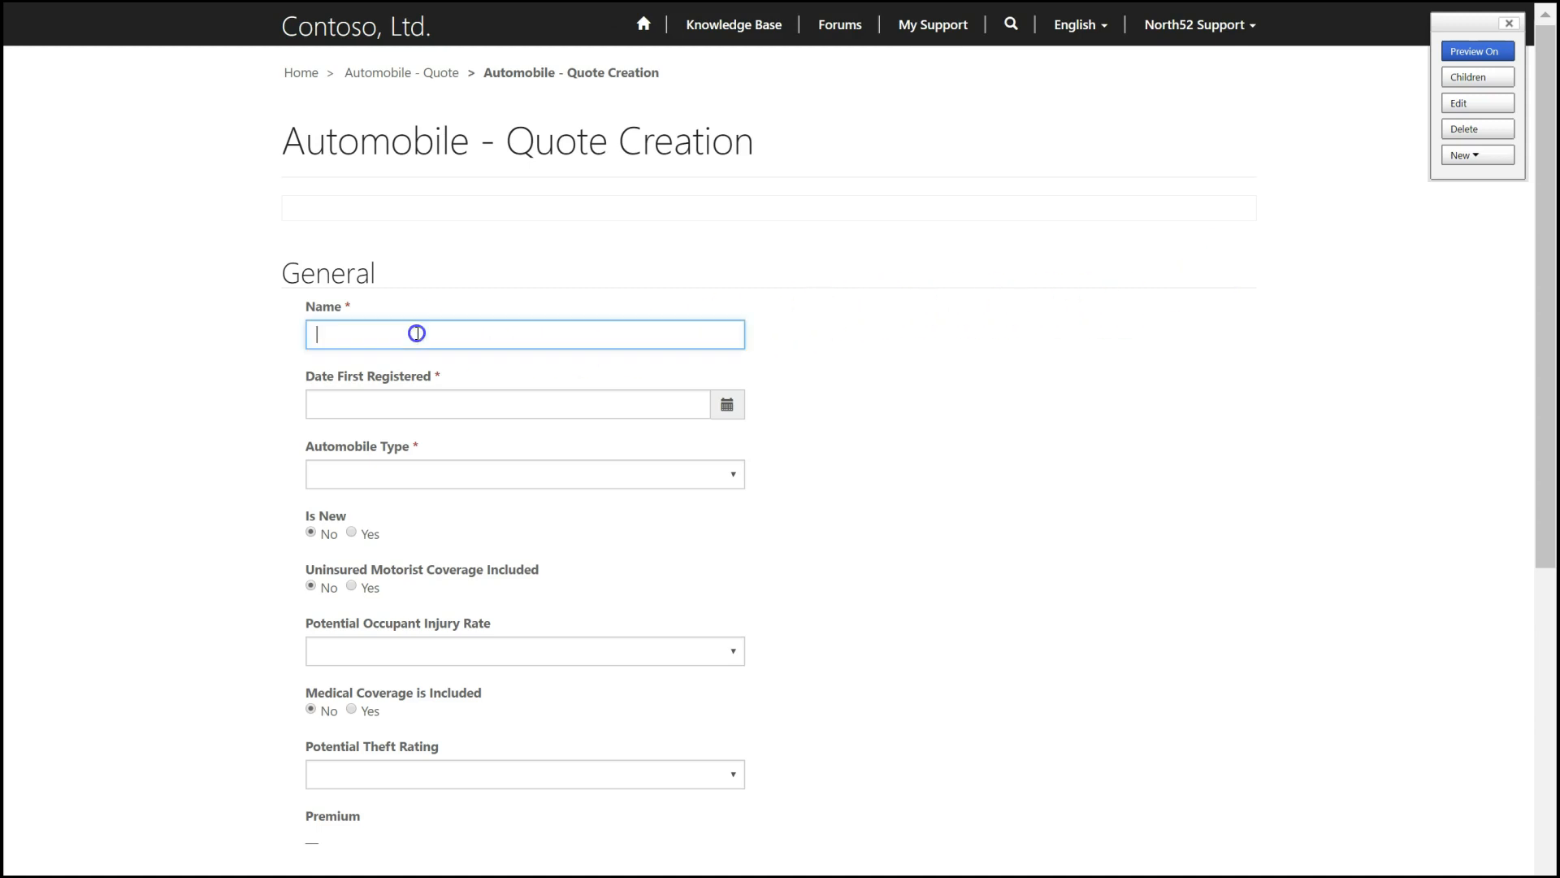
text(Ferrari)
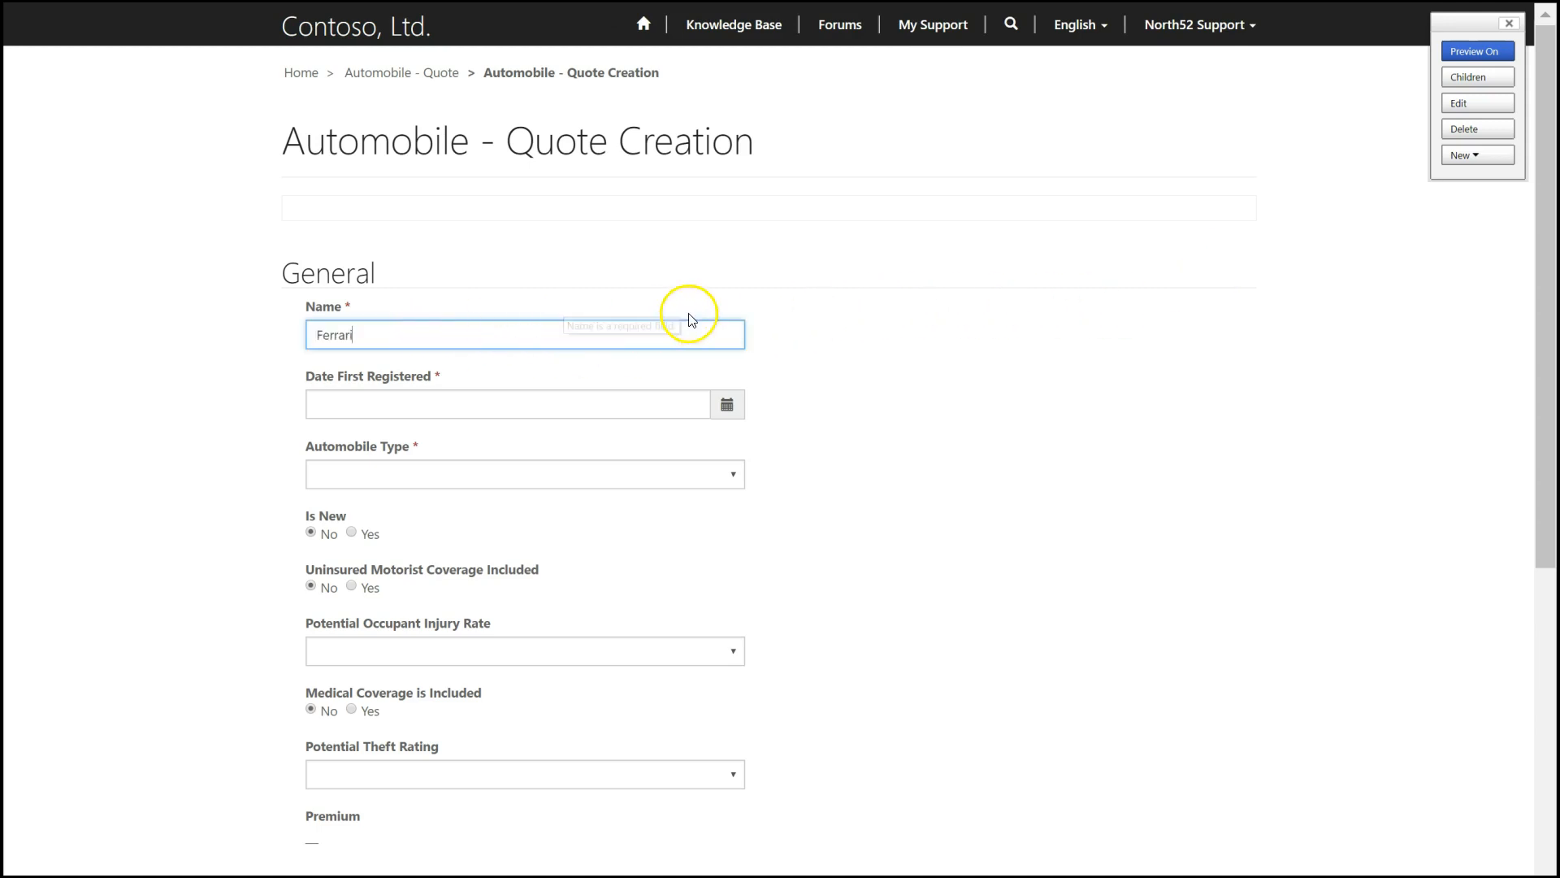
click(773, 396)
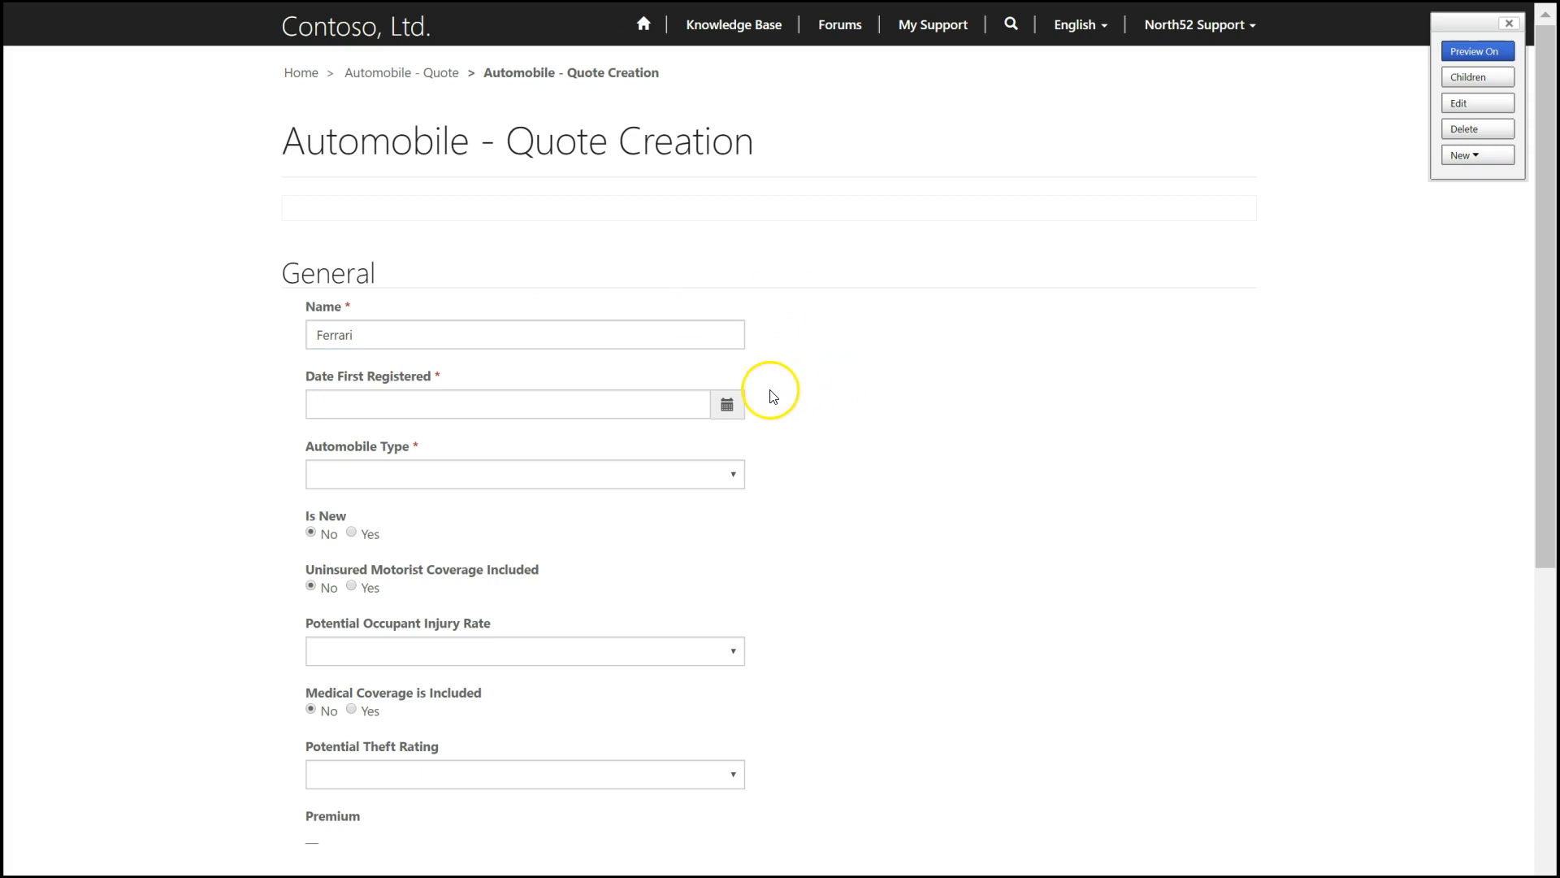
- Set the quote's date first registered to 6/12/2018 and its automobile type to Compact
click(728, 404)
click(325, 438)
click(325, 438)
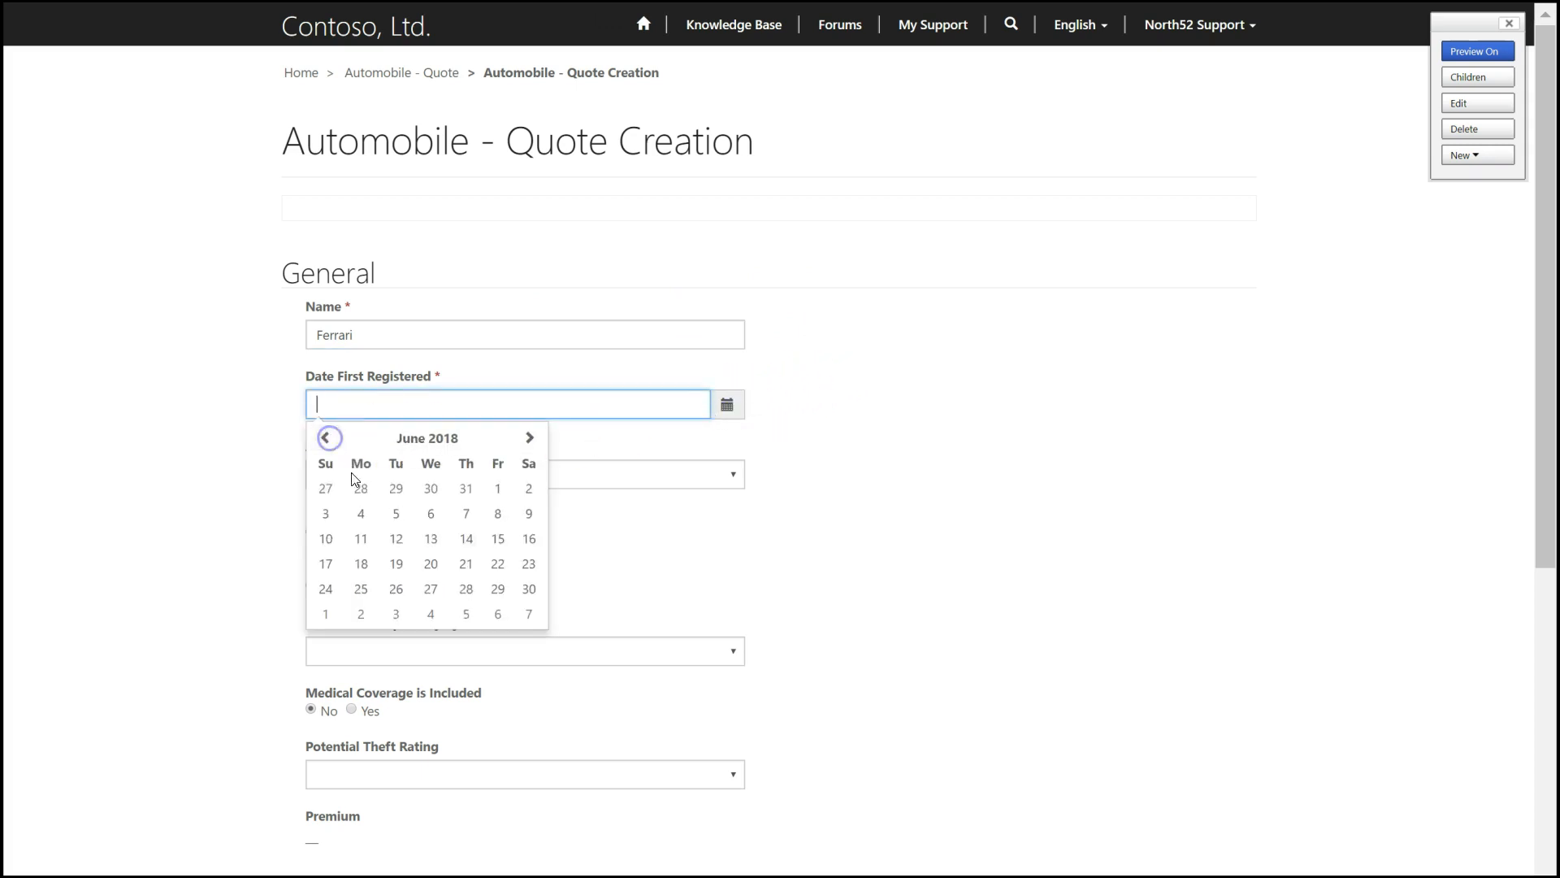
click(396, 539)
click(379, 478)
click(368, 528)
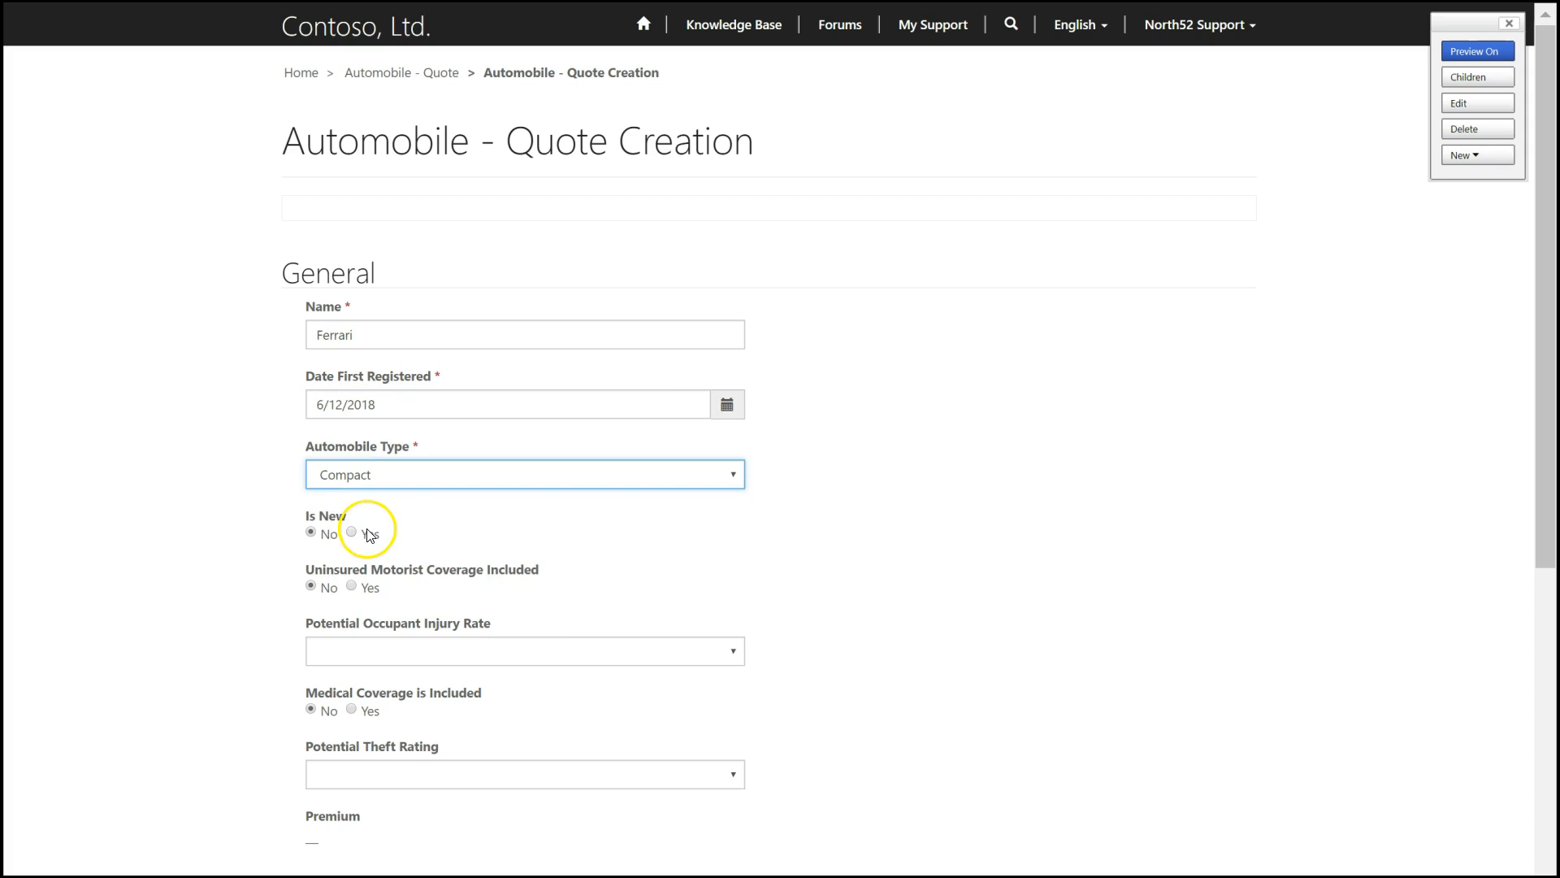
- Include uninsured motorist coverage, with the potential occupant injury rate set to Extremely High and the potential theft rating set to High
click(351, 586)
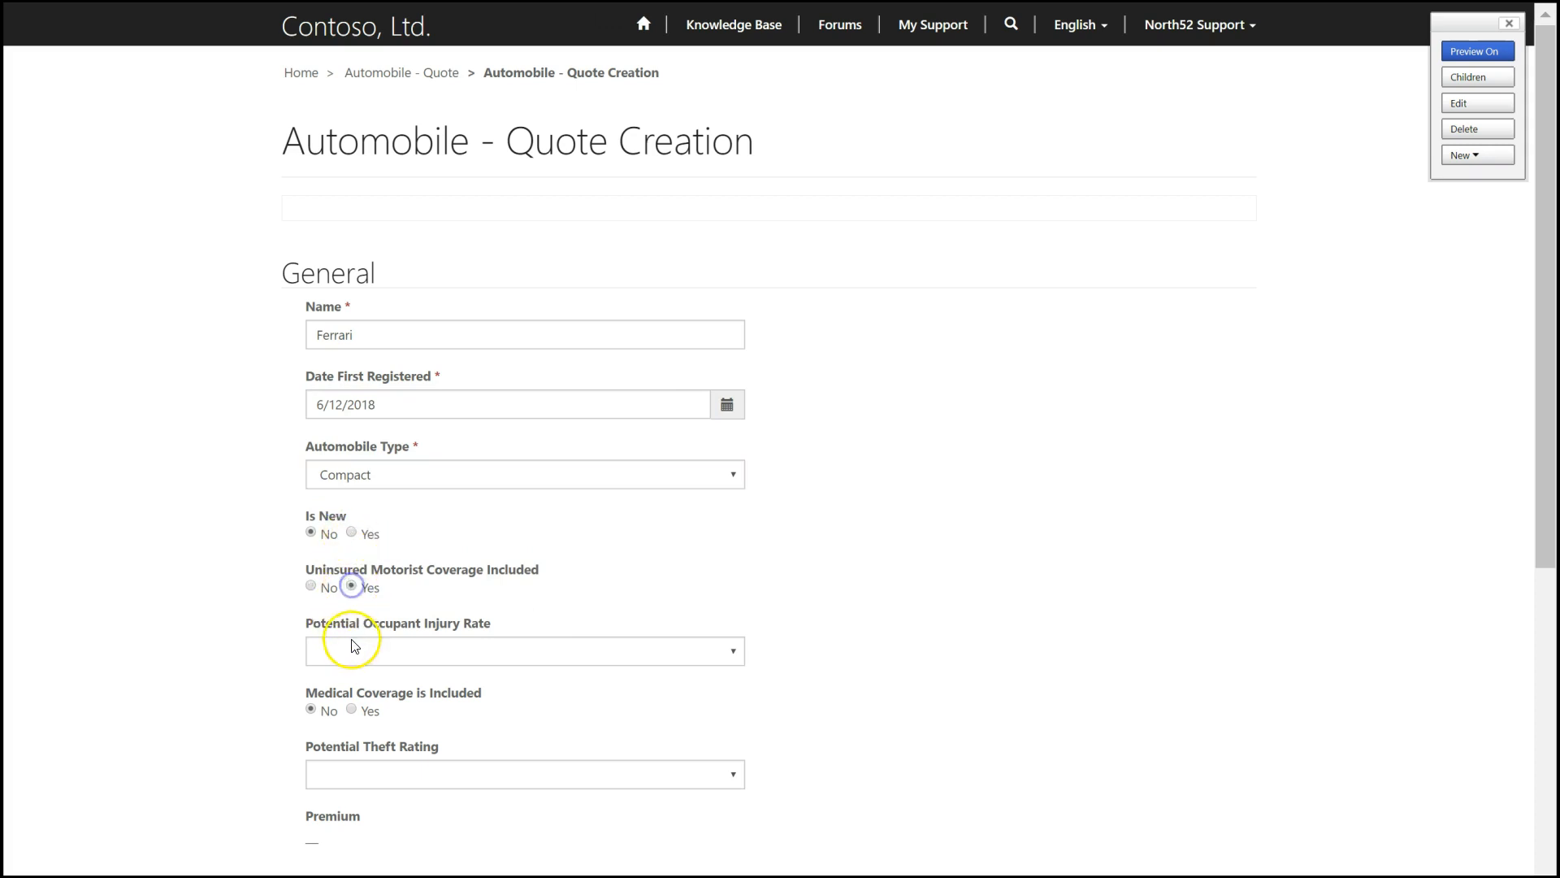
click(349, 651)
click(387, 708)
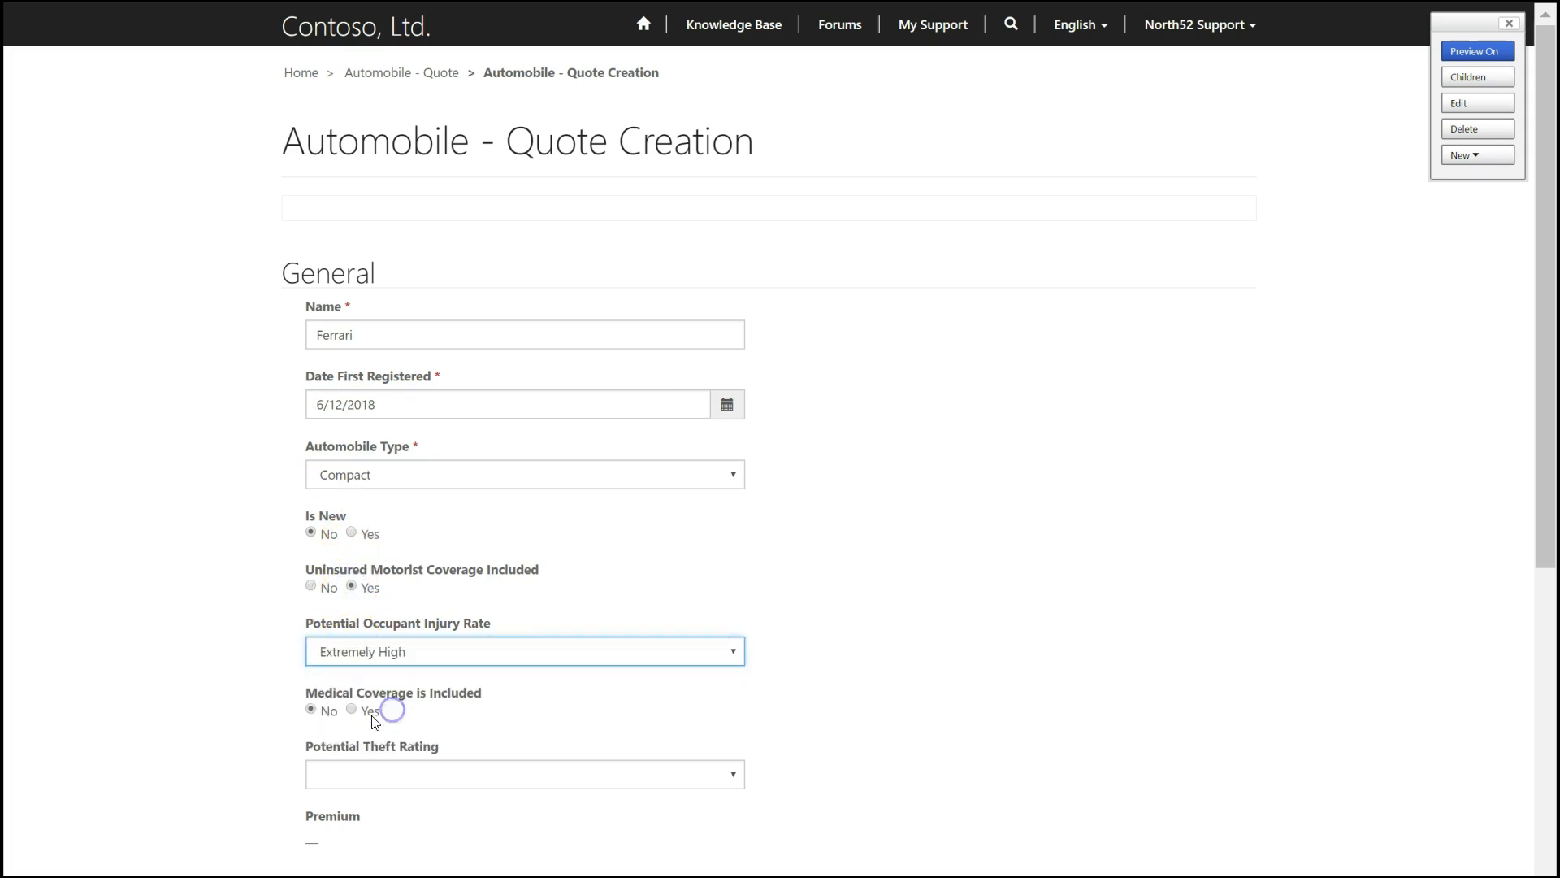
click(365, 793)
click(365, 829)
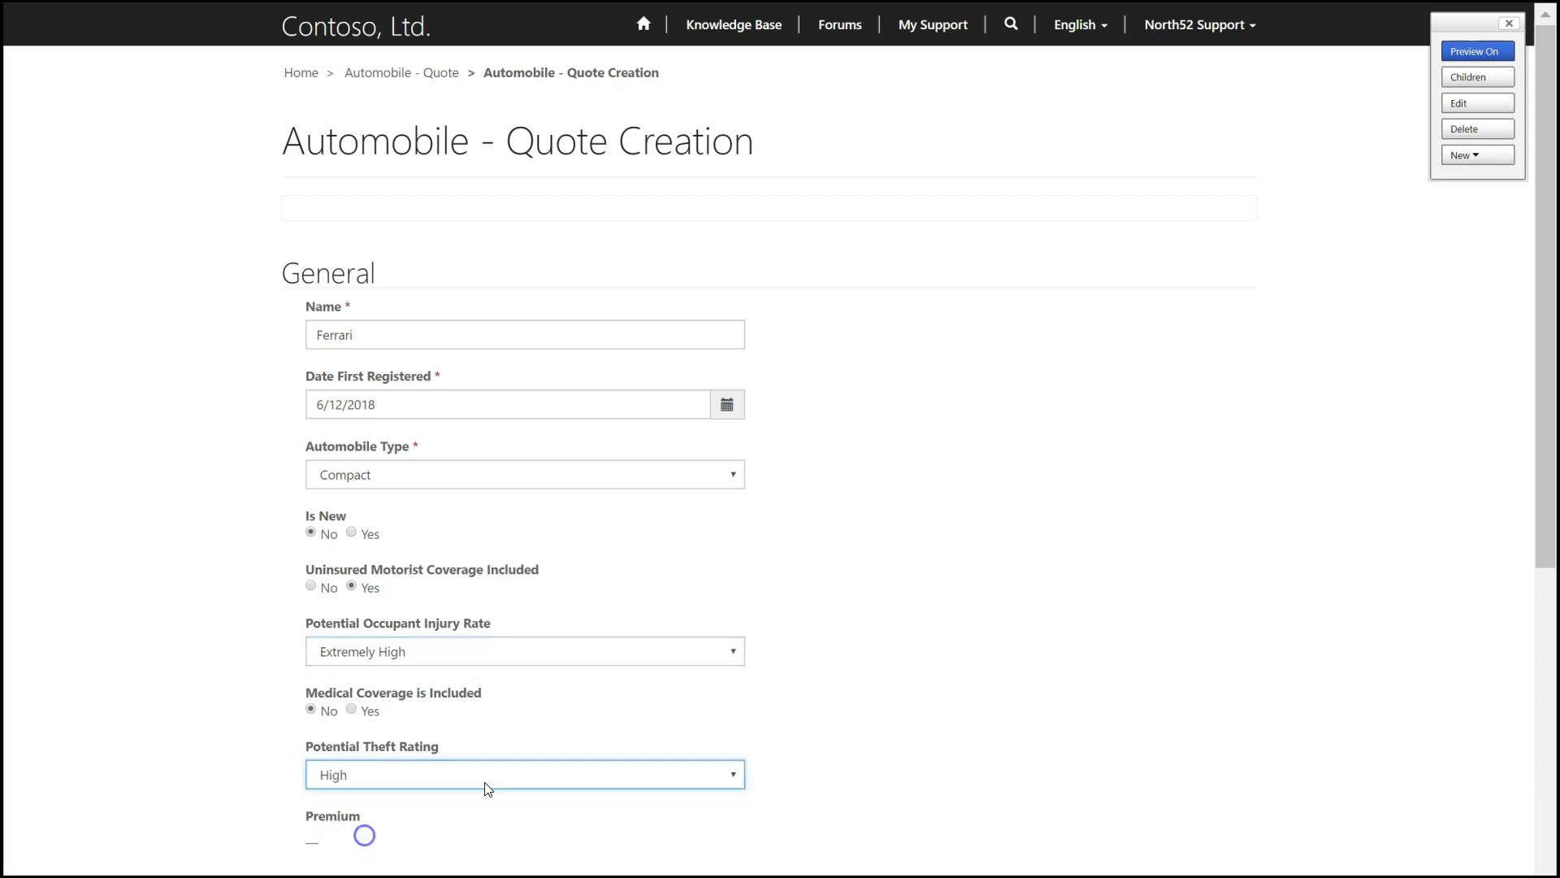
- Submit the Ferrari quote to calculate its premium
click(316, 845)
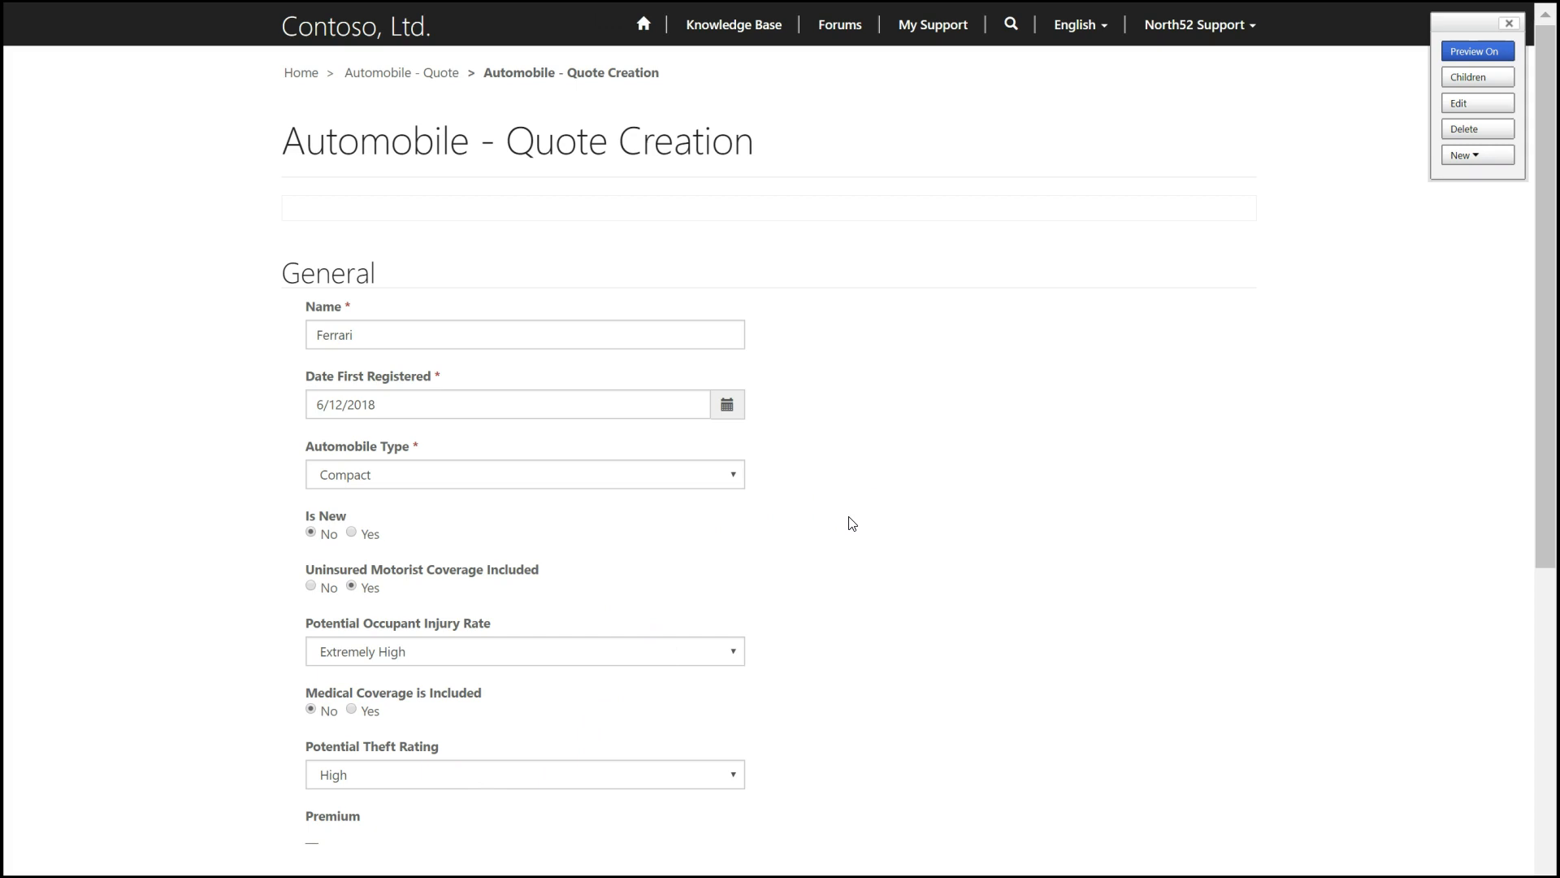
scroll(852, 524, down, 2)
click(310, 800)
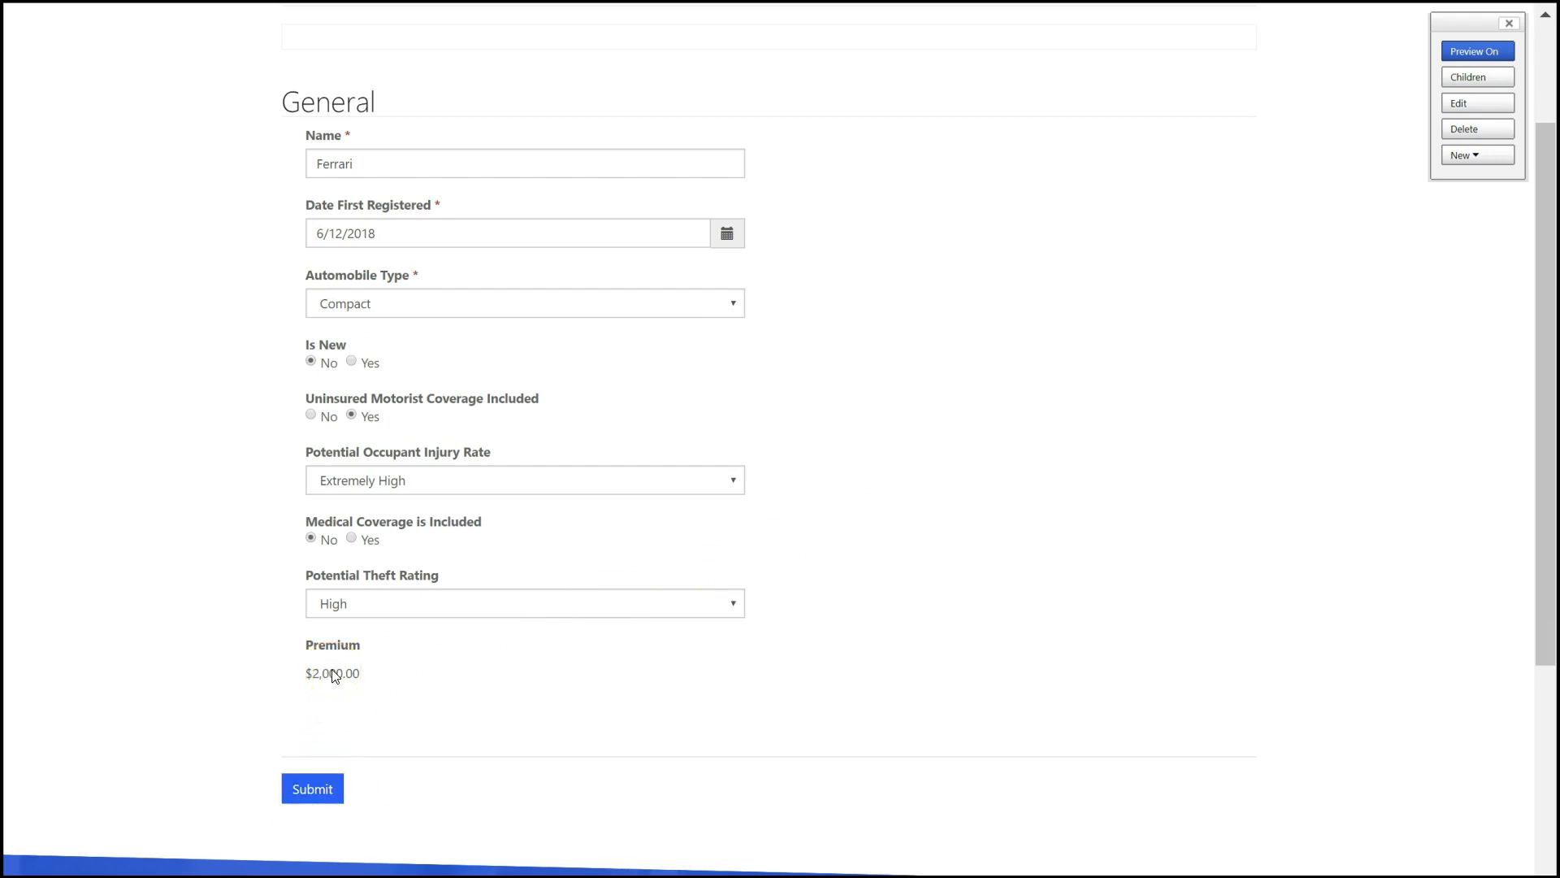
- Set the Ferrari quote's potential theft rating to Low
click(338, 611)
click(347, 707)
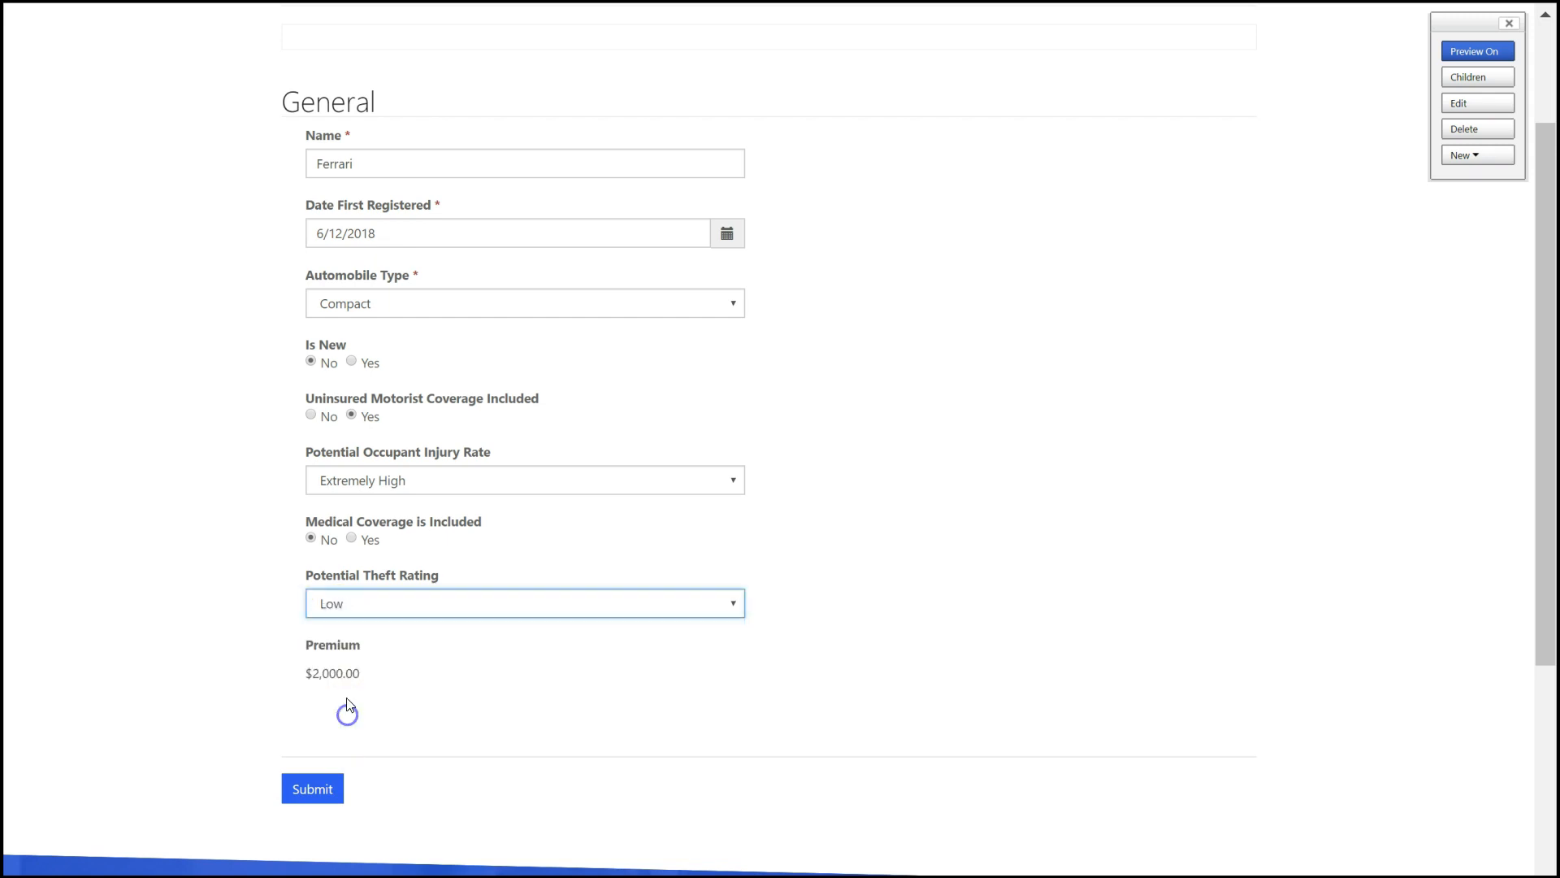
- Set the Ferrari quote's potential occupant injury rate to High and include medical coverage to recalculate its premium
click(357, 480)
click(353, 562)
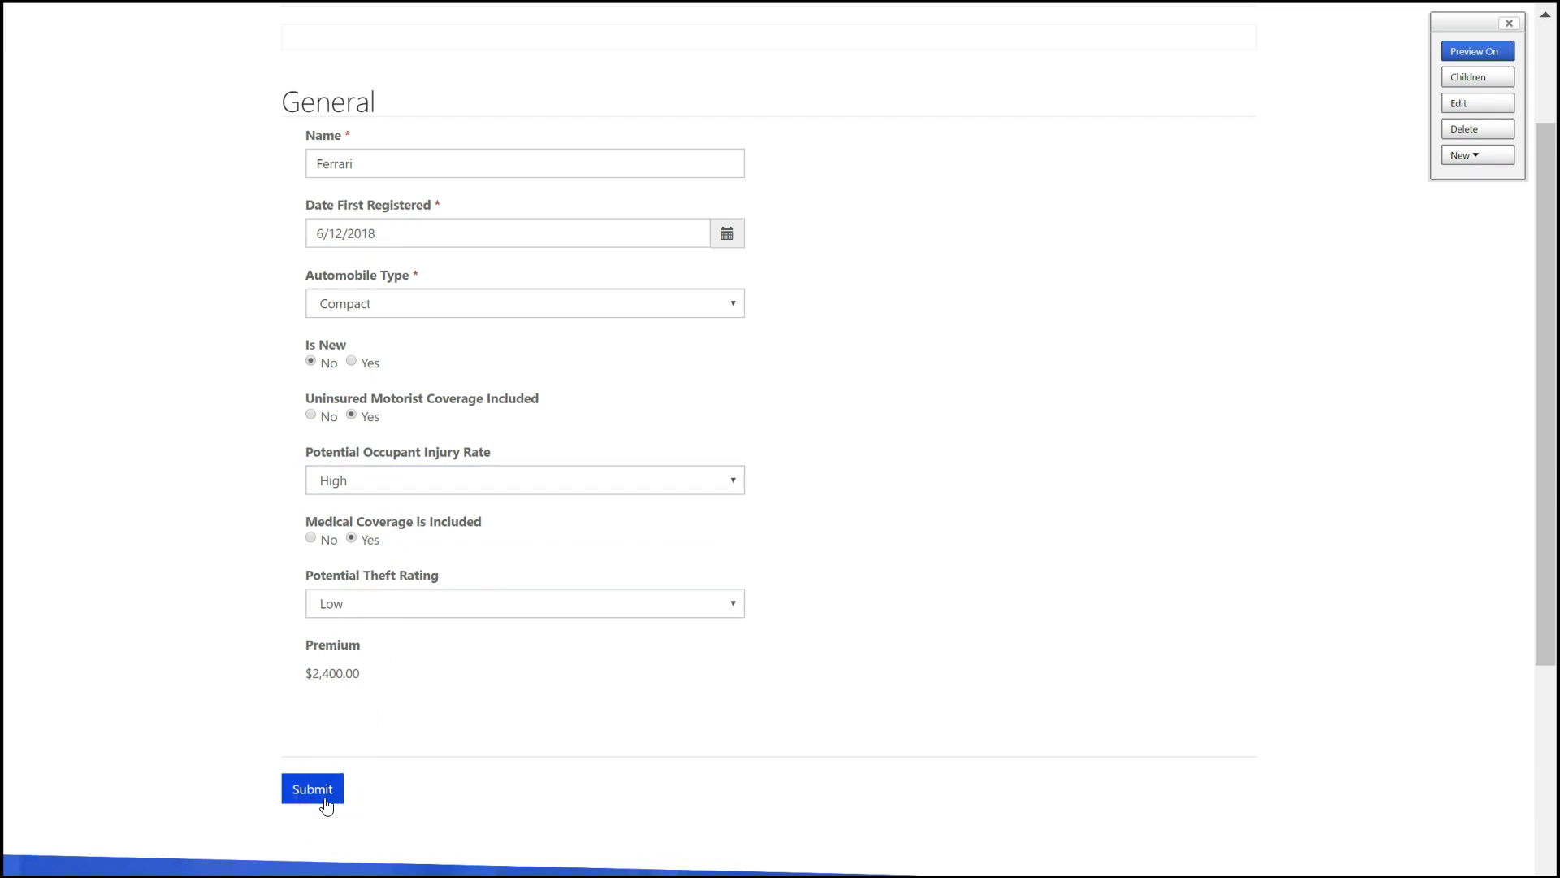
click(333, 673)
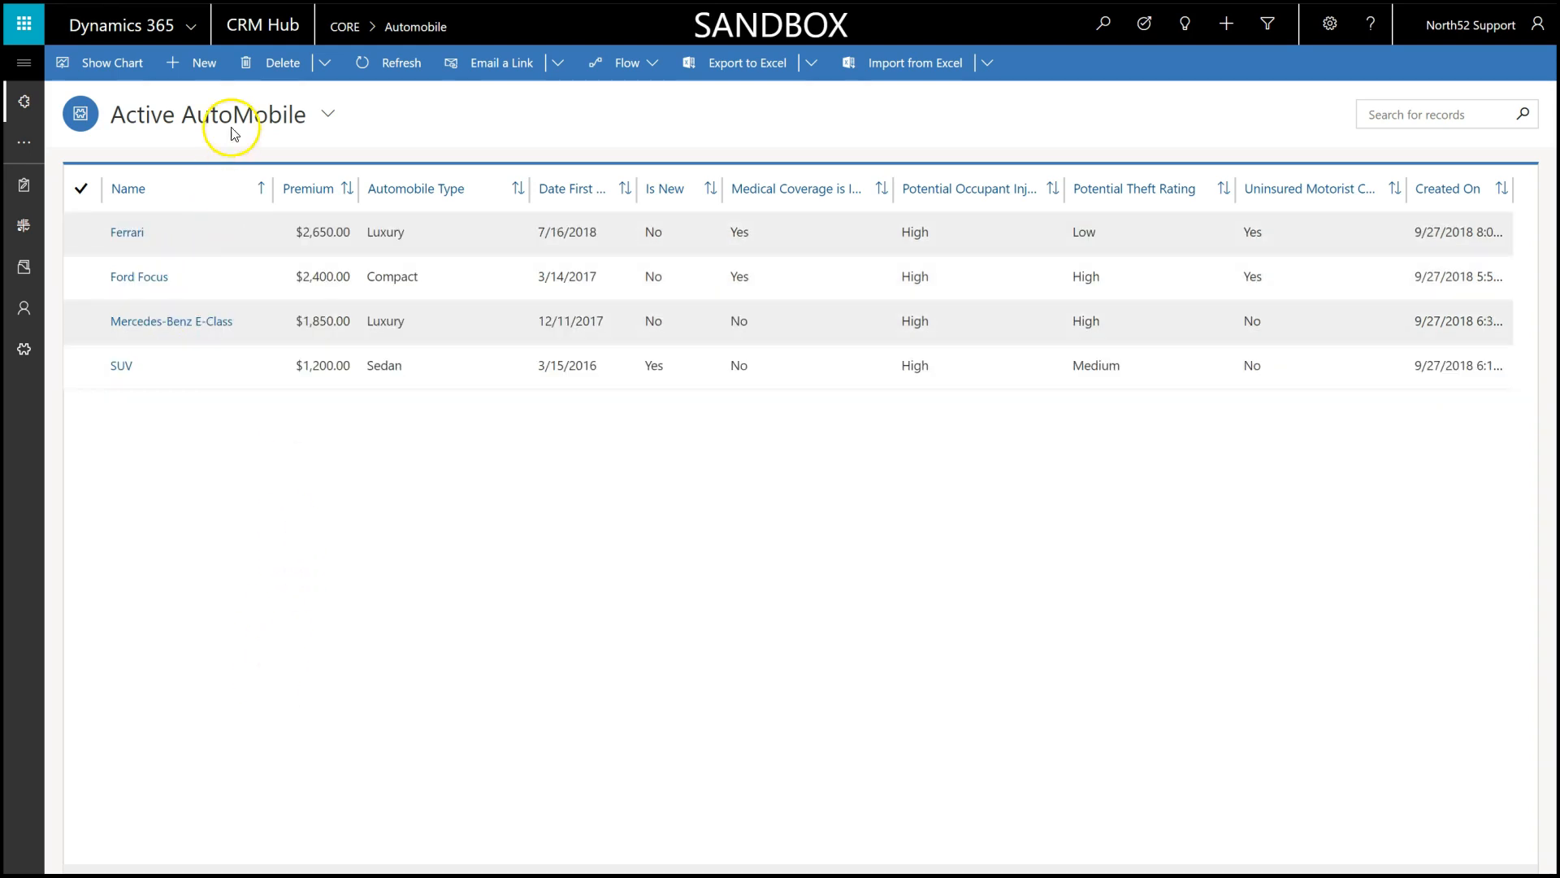
- Start a new Automobile record in the CRM Hub named Mustang, first registered on 9/21/2018, with Luxury as its type
click(201, 62)
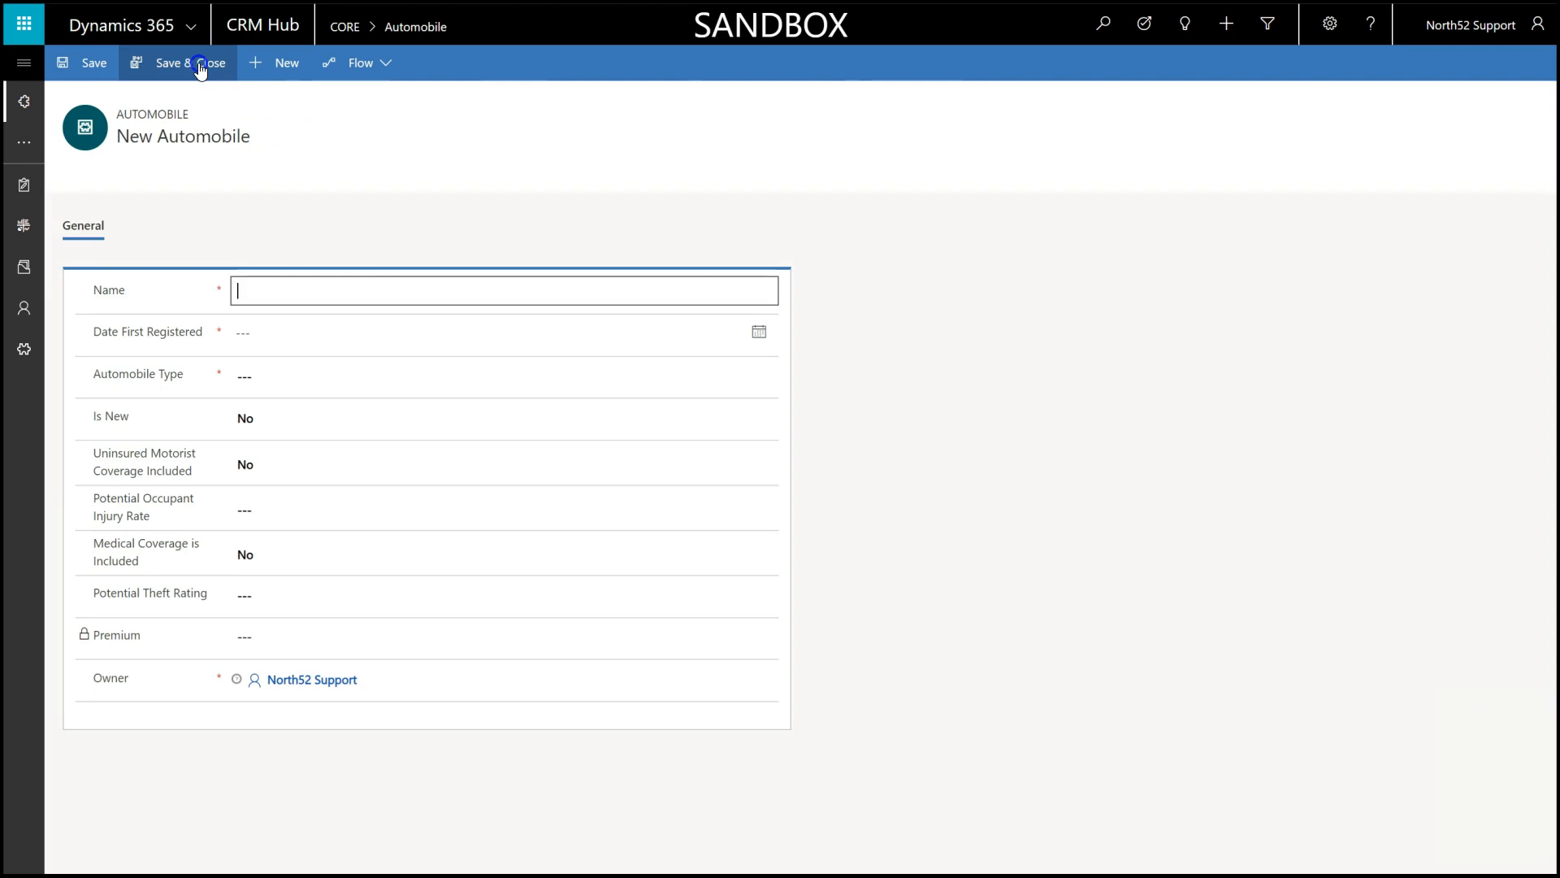
click(256, 287)
text(Mustang)
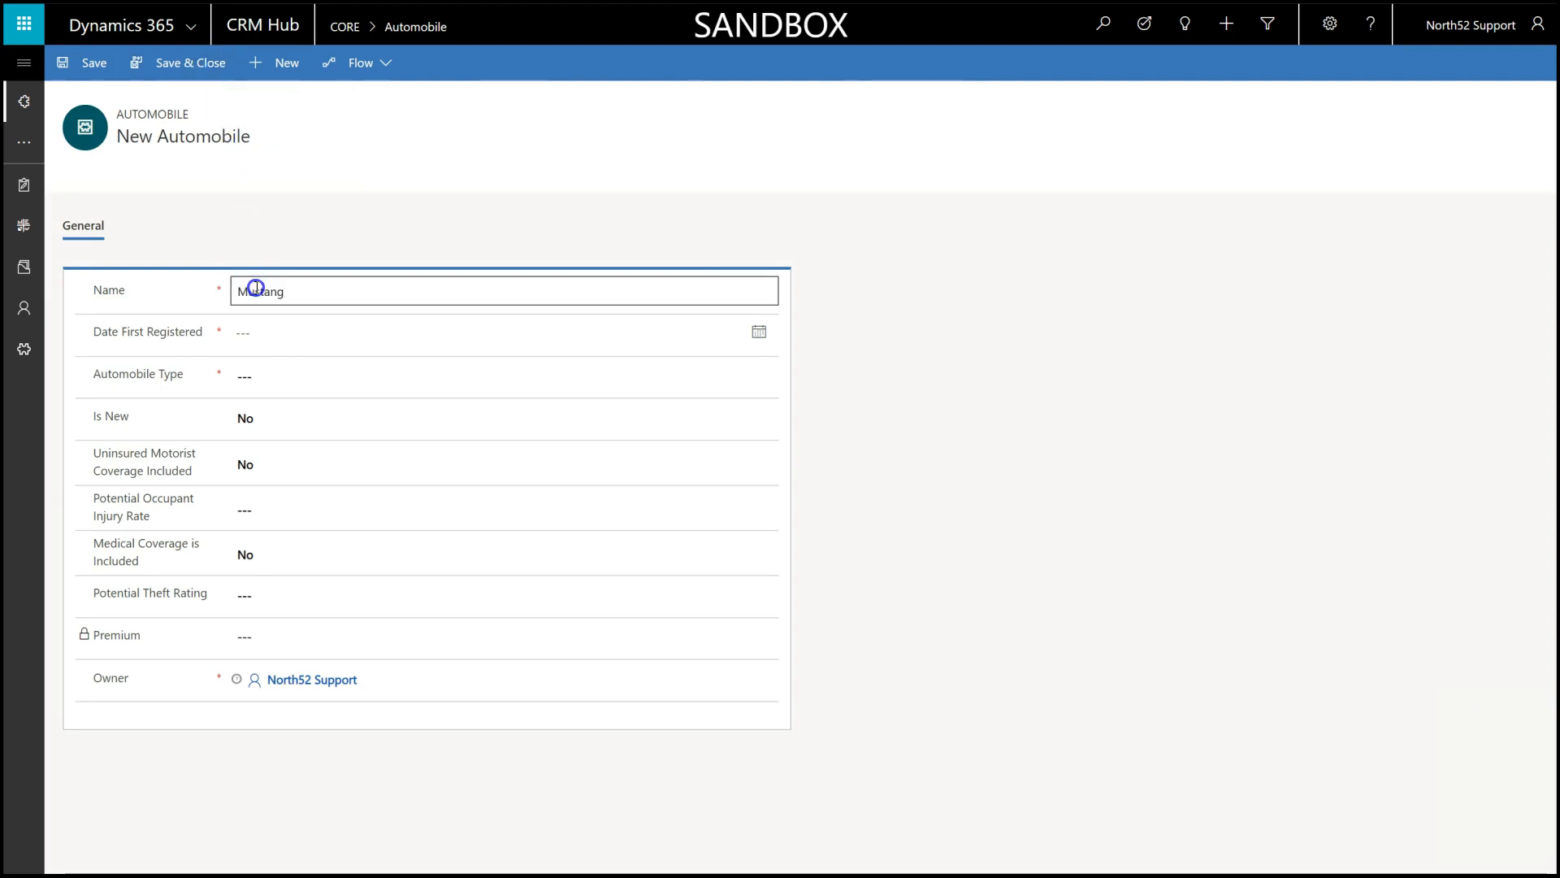
click(761, 330)
click(360, 495)
click(293, 377)
click(273, 461)
- Include uninsured motorist coverage, set occupant injury rate to Extremely High and theft rating to High, and save the Mustang record
click(260, 459)
click(271, 512)
click(278, 573)
click(261, 593)
click(260, 645)
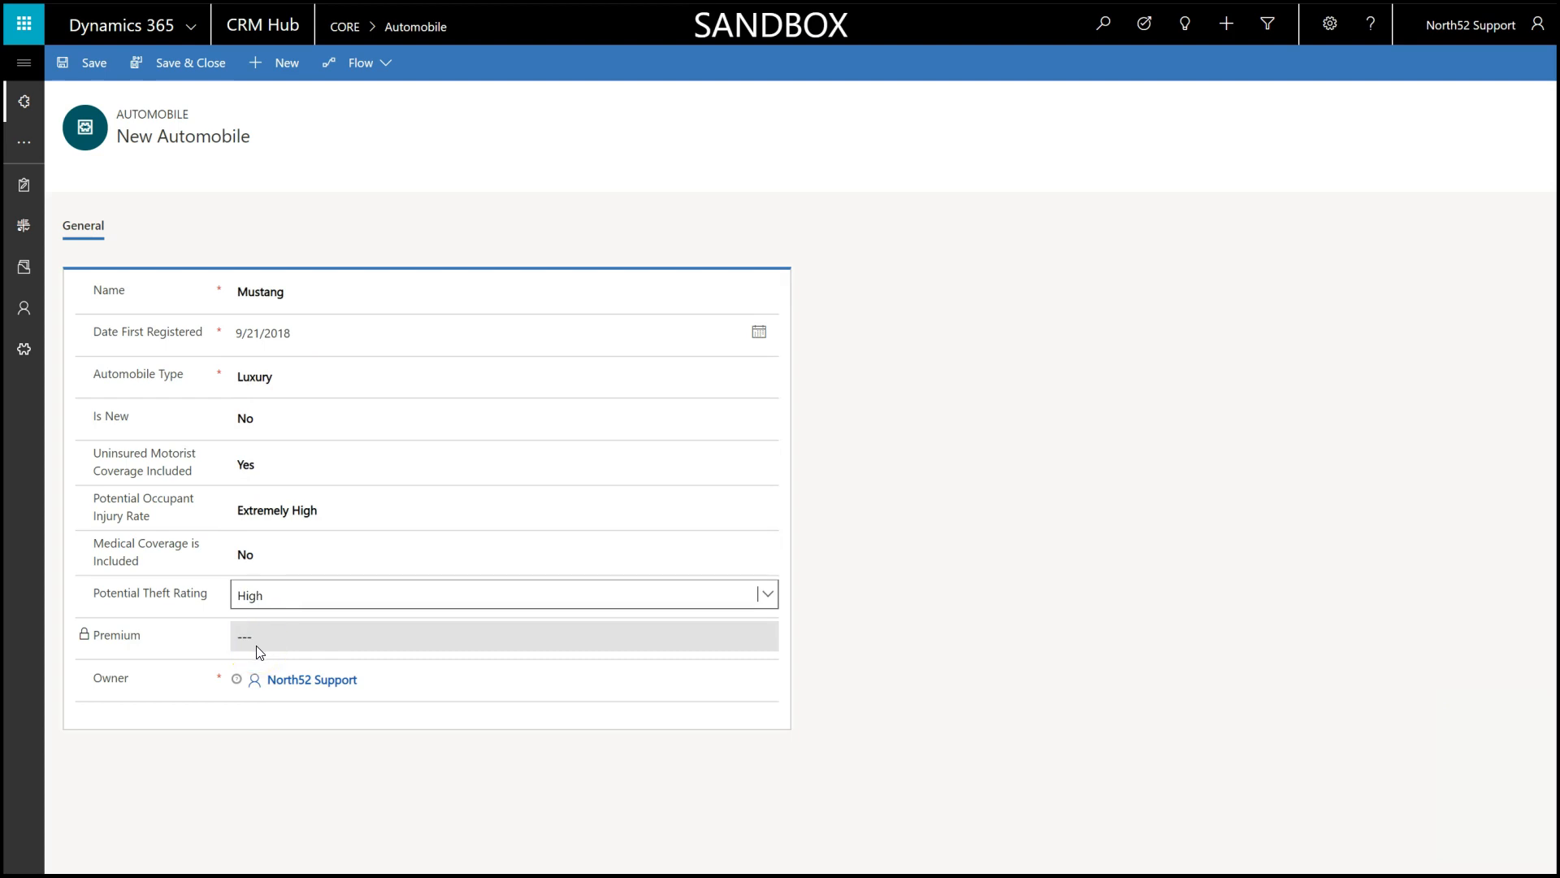
click(72, 64)
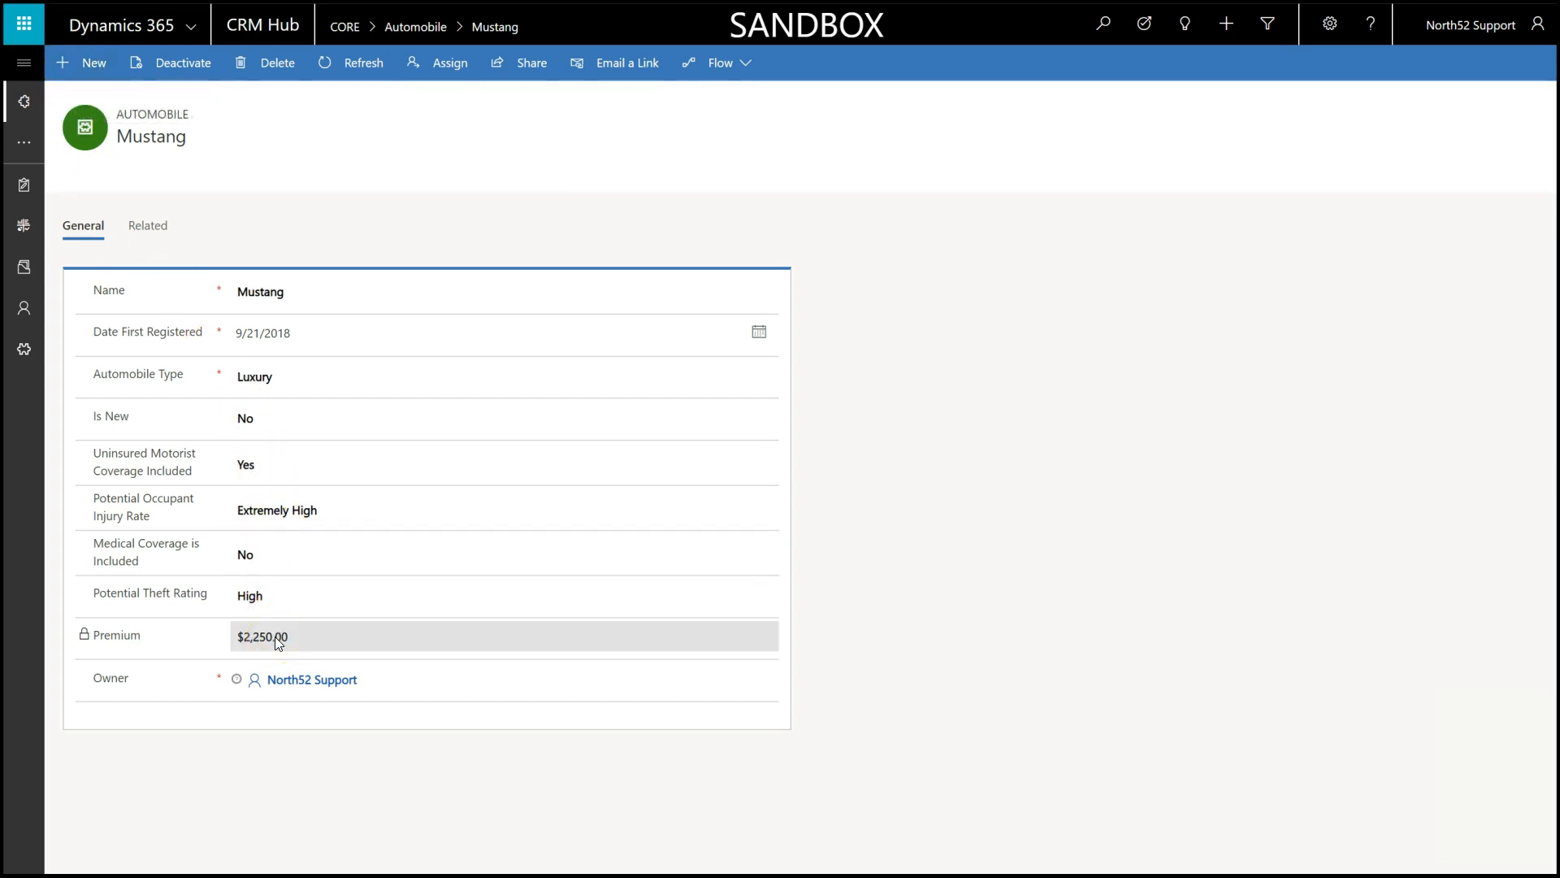
- Change the Mustang's potential occupant injury rate to High, include medical coverage, and exclude uninsured motorist coverage
click(317, 621)
click(329, 524)
click(265, 592)
click(268, 562)
click(278, 631)
click(254, 416)
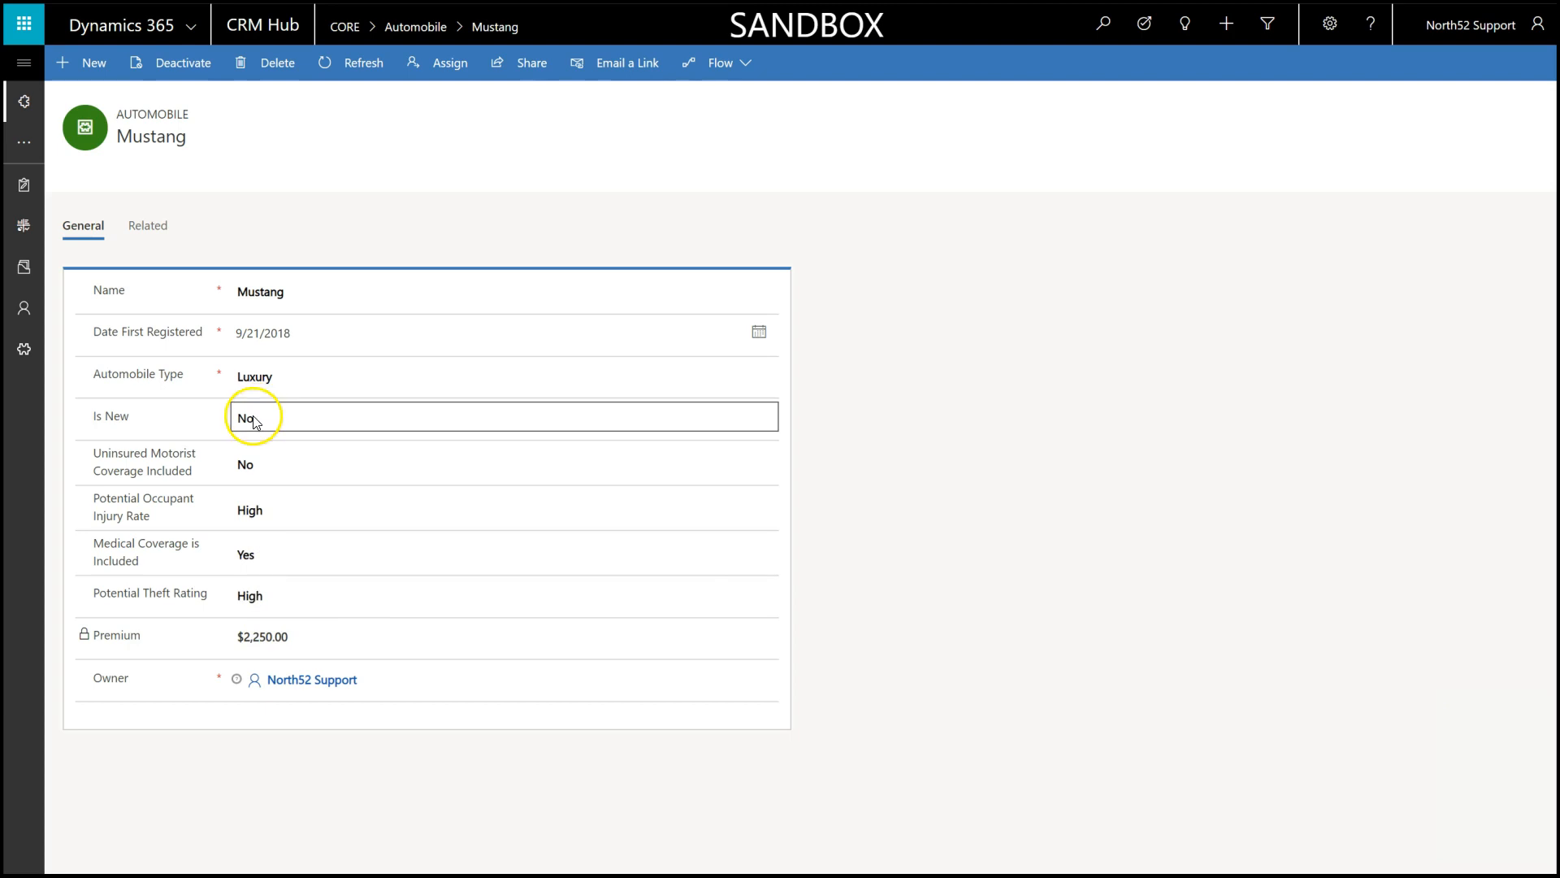
click(1253, 800)
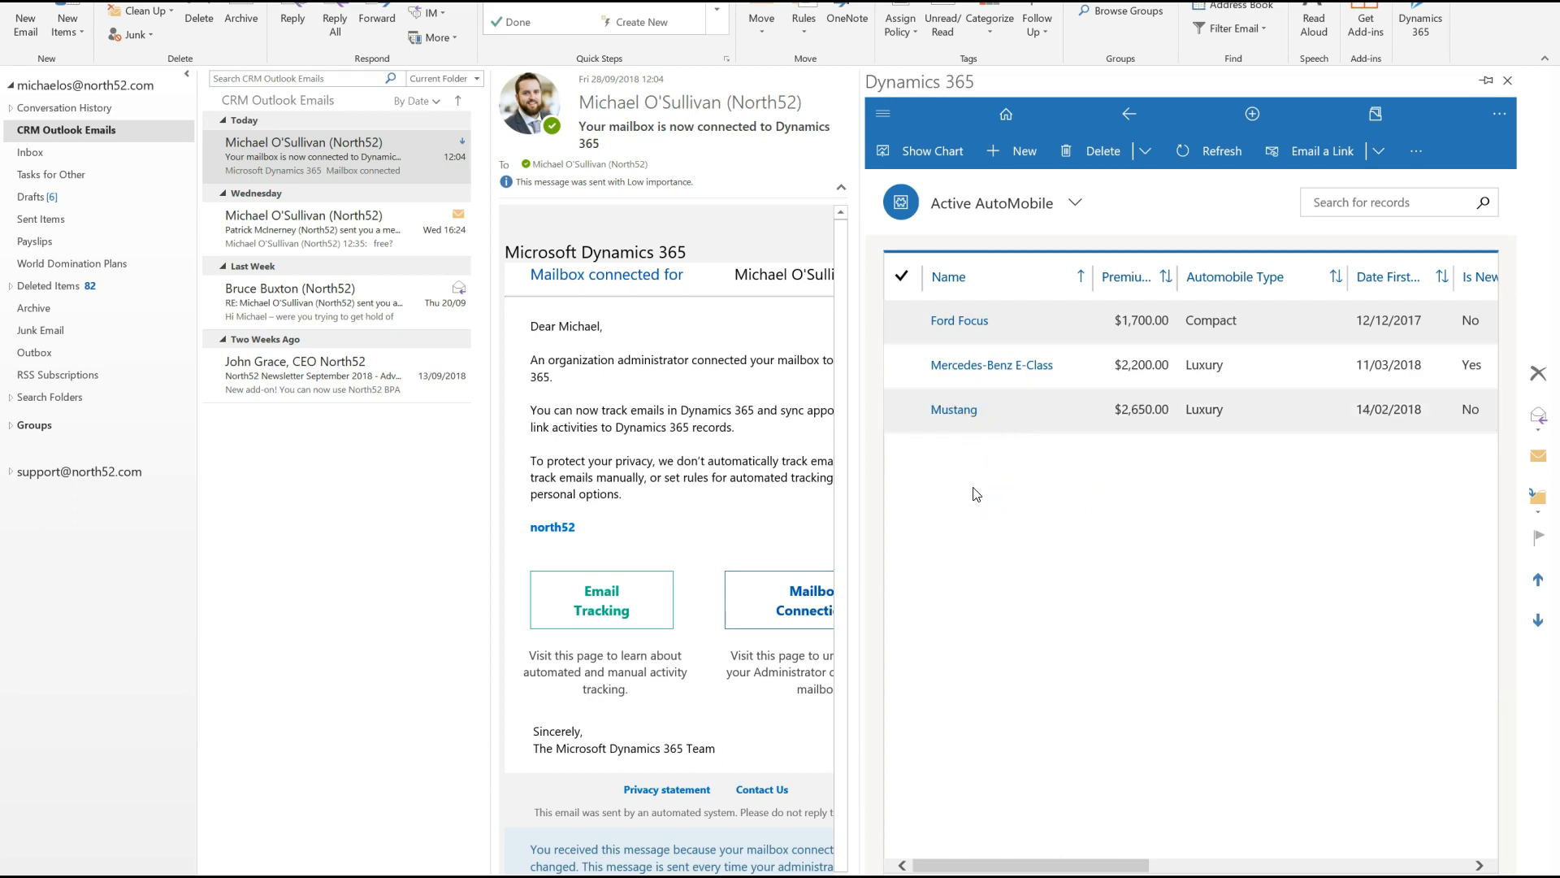
- In Outlook's Dynamics 365 pane, start a new Automobile record named Mini Cooper, first registered on 03/09/2018, with type Luxury
click(1014, 152)
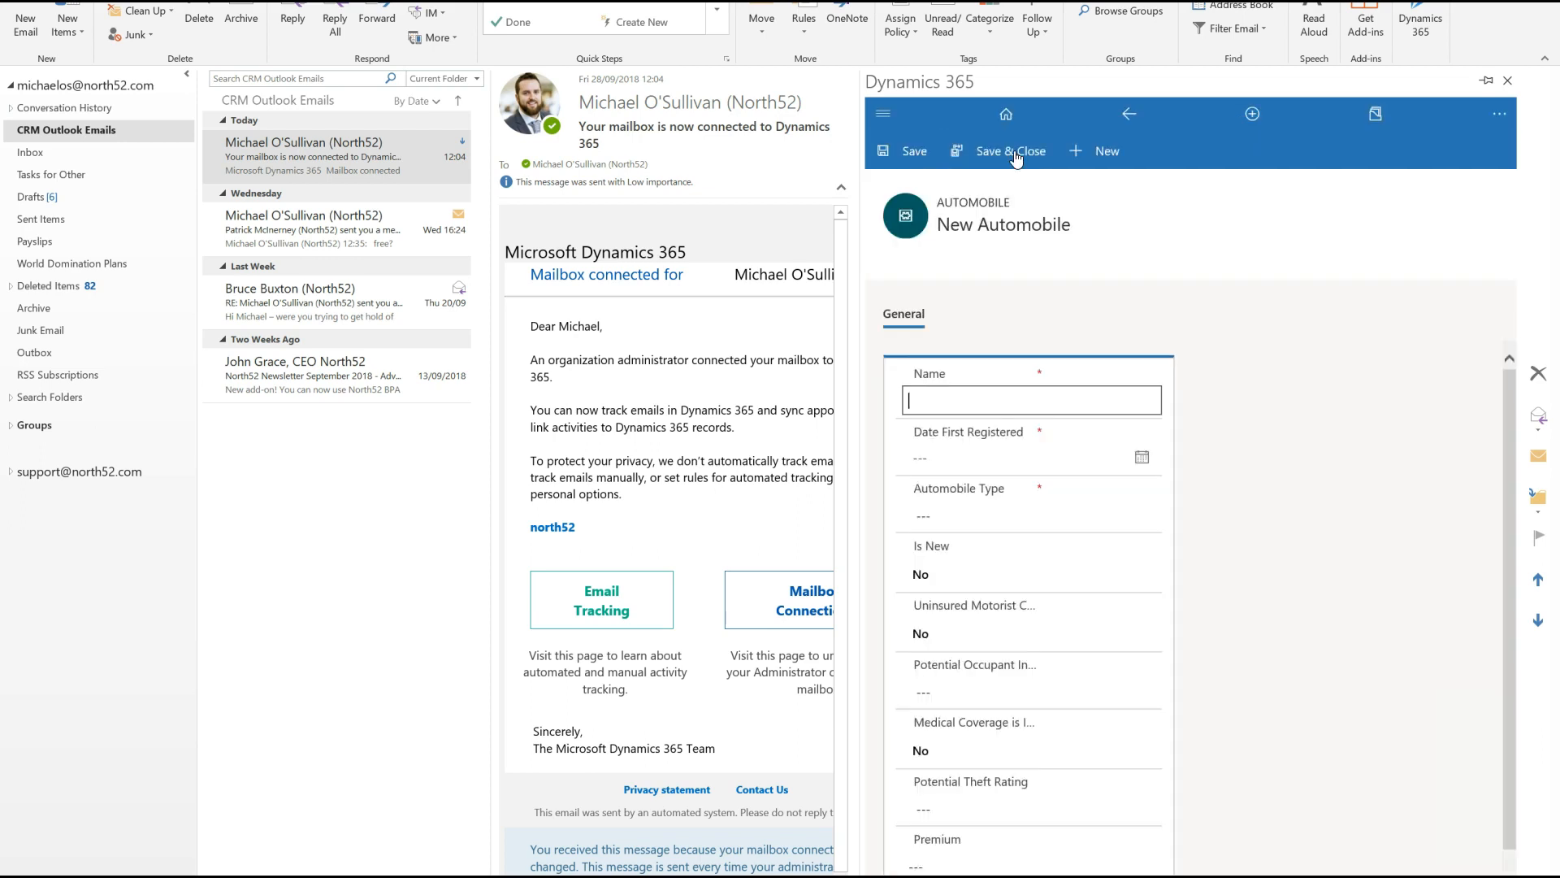
click(940, 401)
text(Mini Cooper)
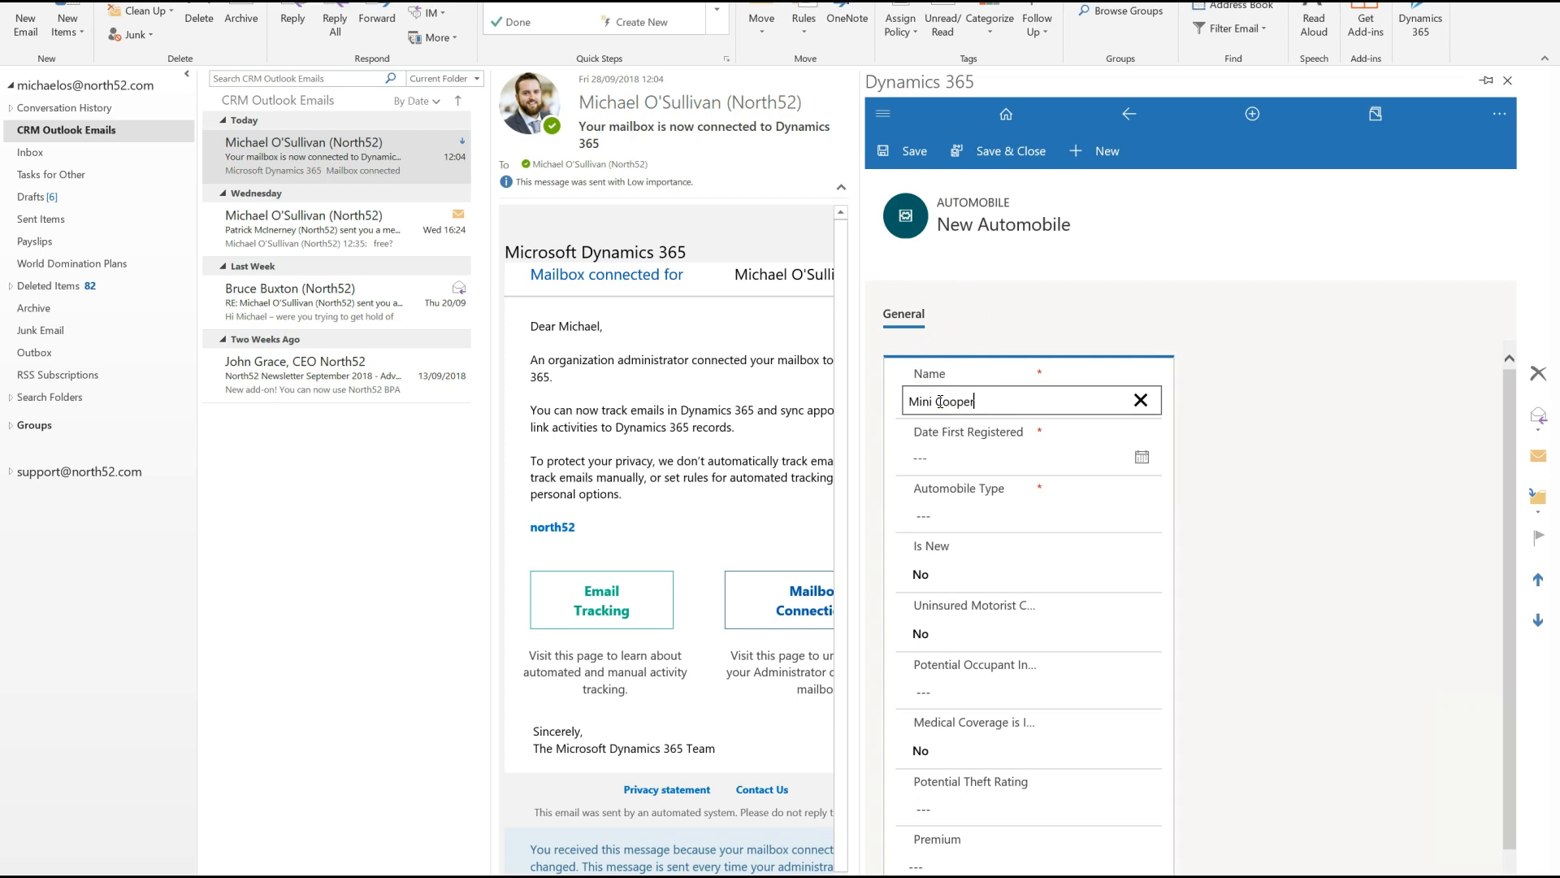
click(942, 455)
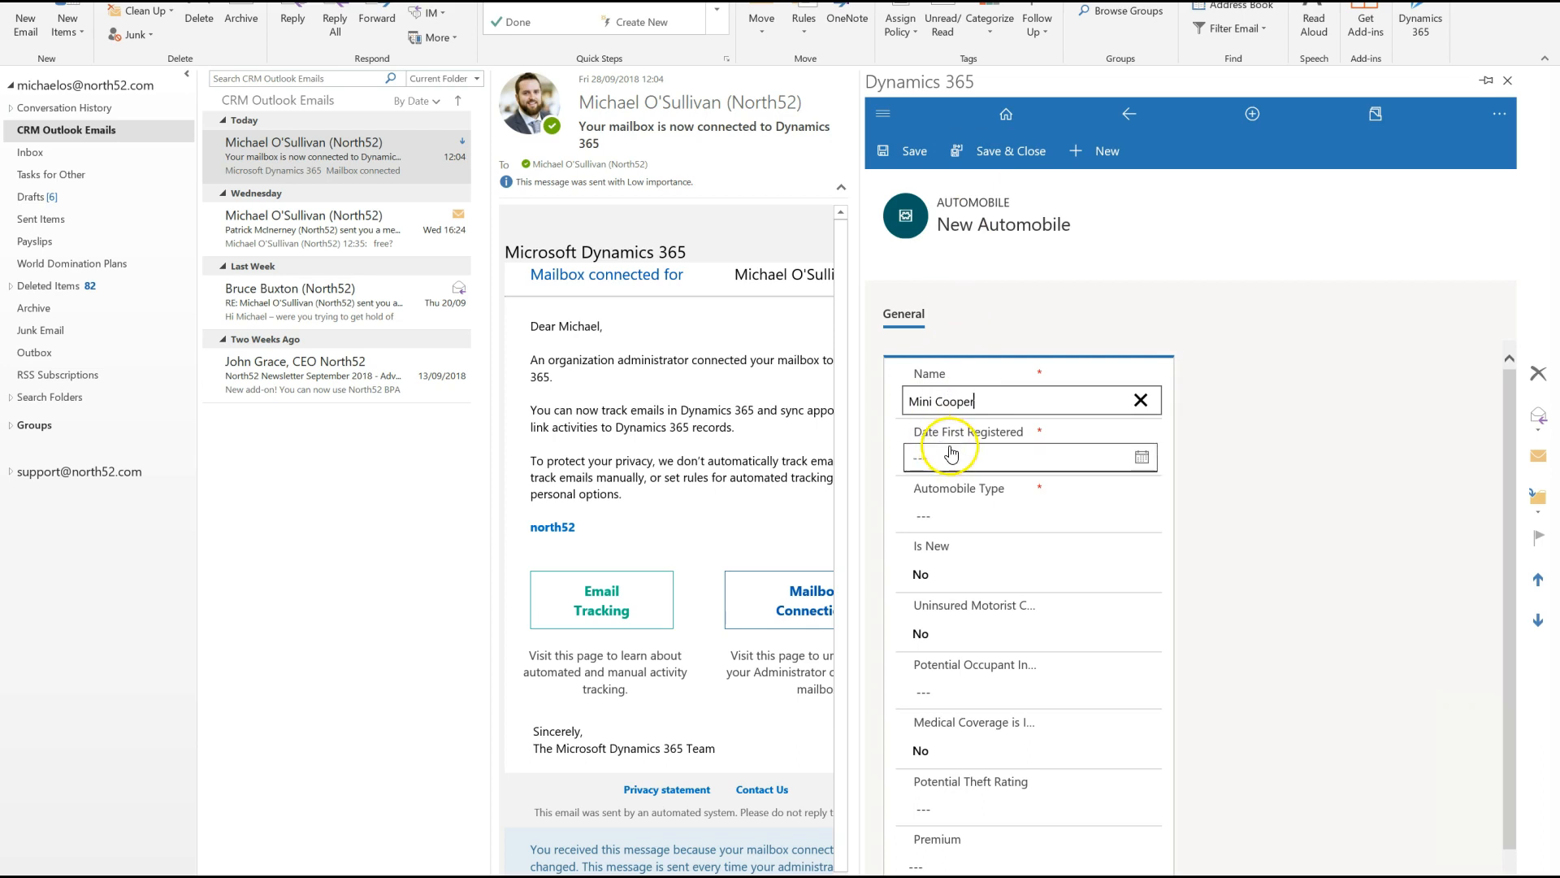
click(1099, 463)
click(946, 573)
click(943, 516)
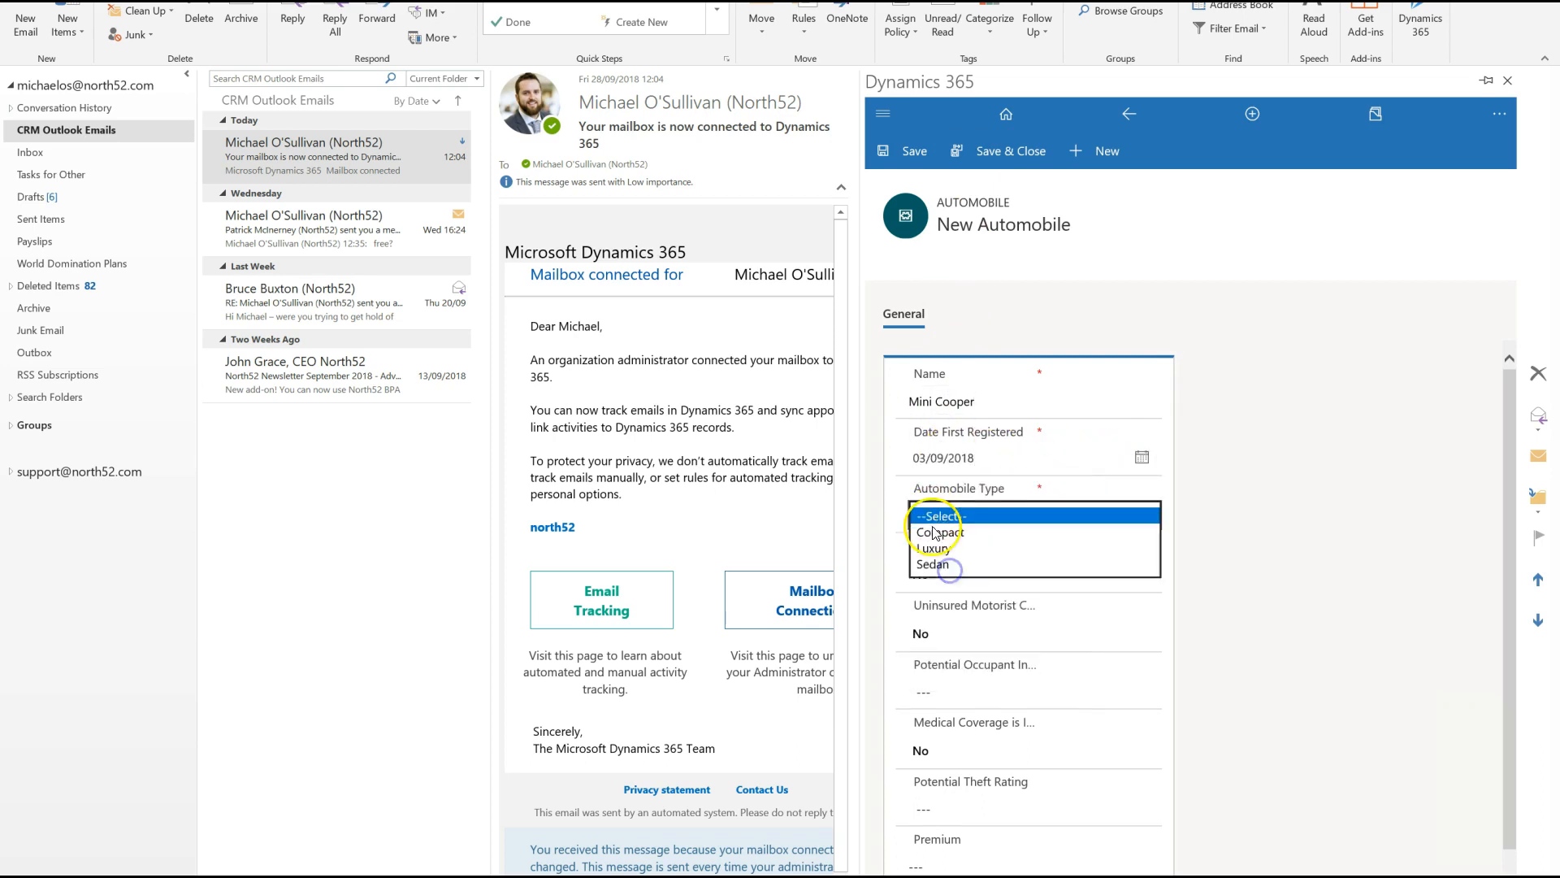
click(932, 549)
- Set the Mini Cooper's potential occupant injury rate to Extremely High and theft rating to Medium, and save the record
click(939, 689)
click(938, 708)
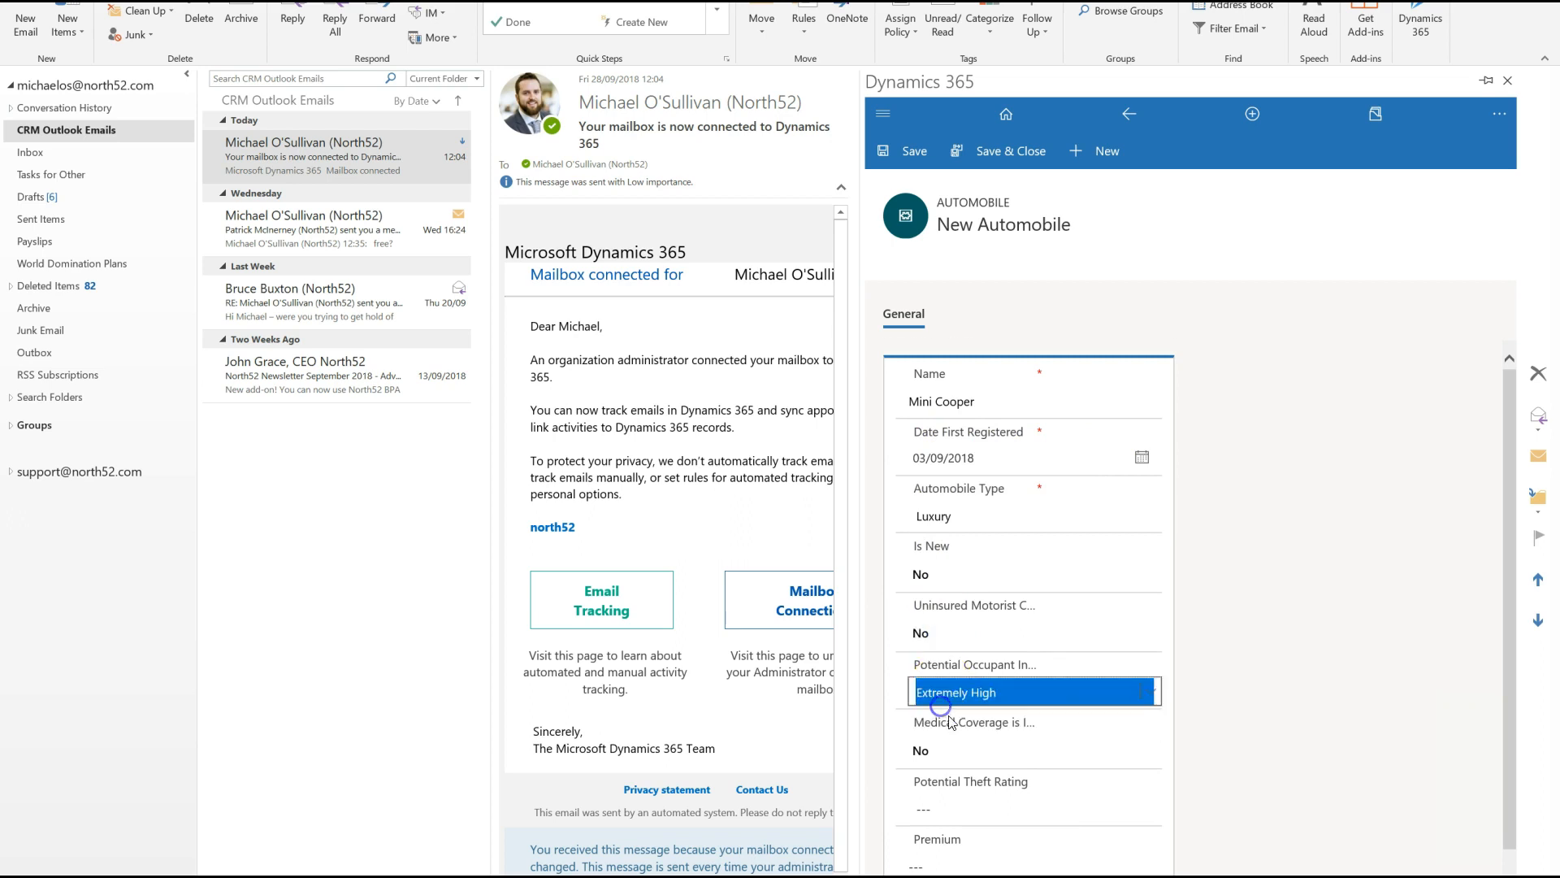
scroll(940, 719, down, 1)
click(946, 741)
click(938, 780)
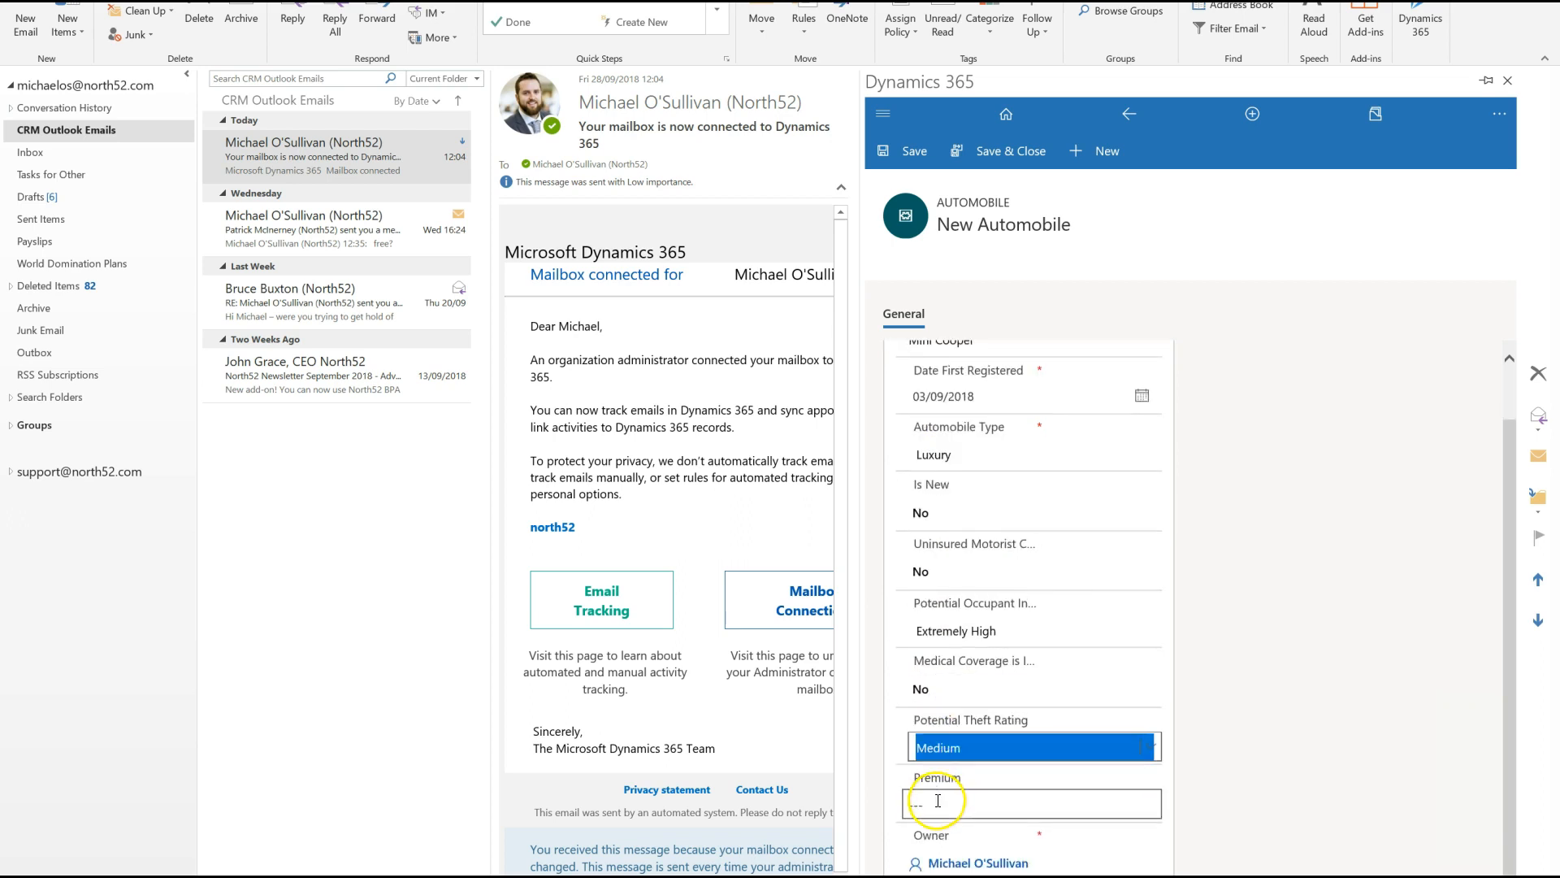
click(885, 152)
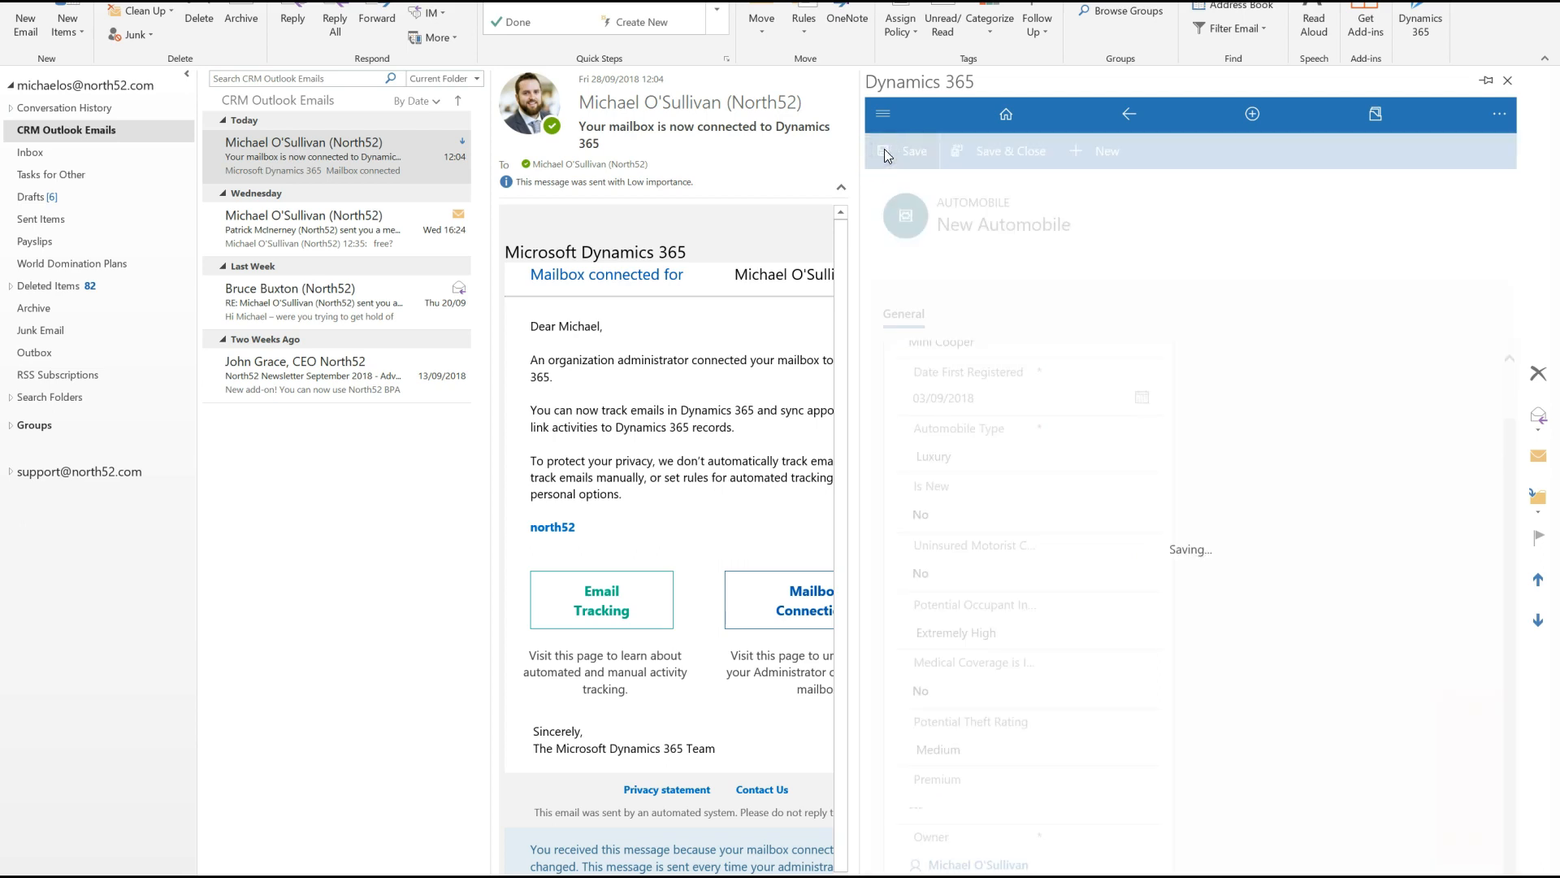
click(957, 804)
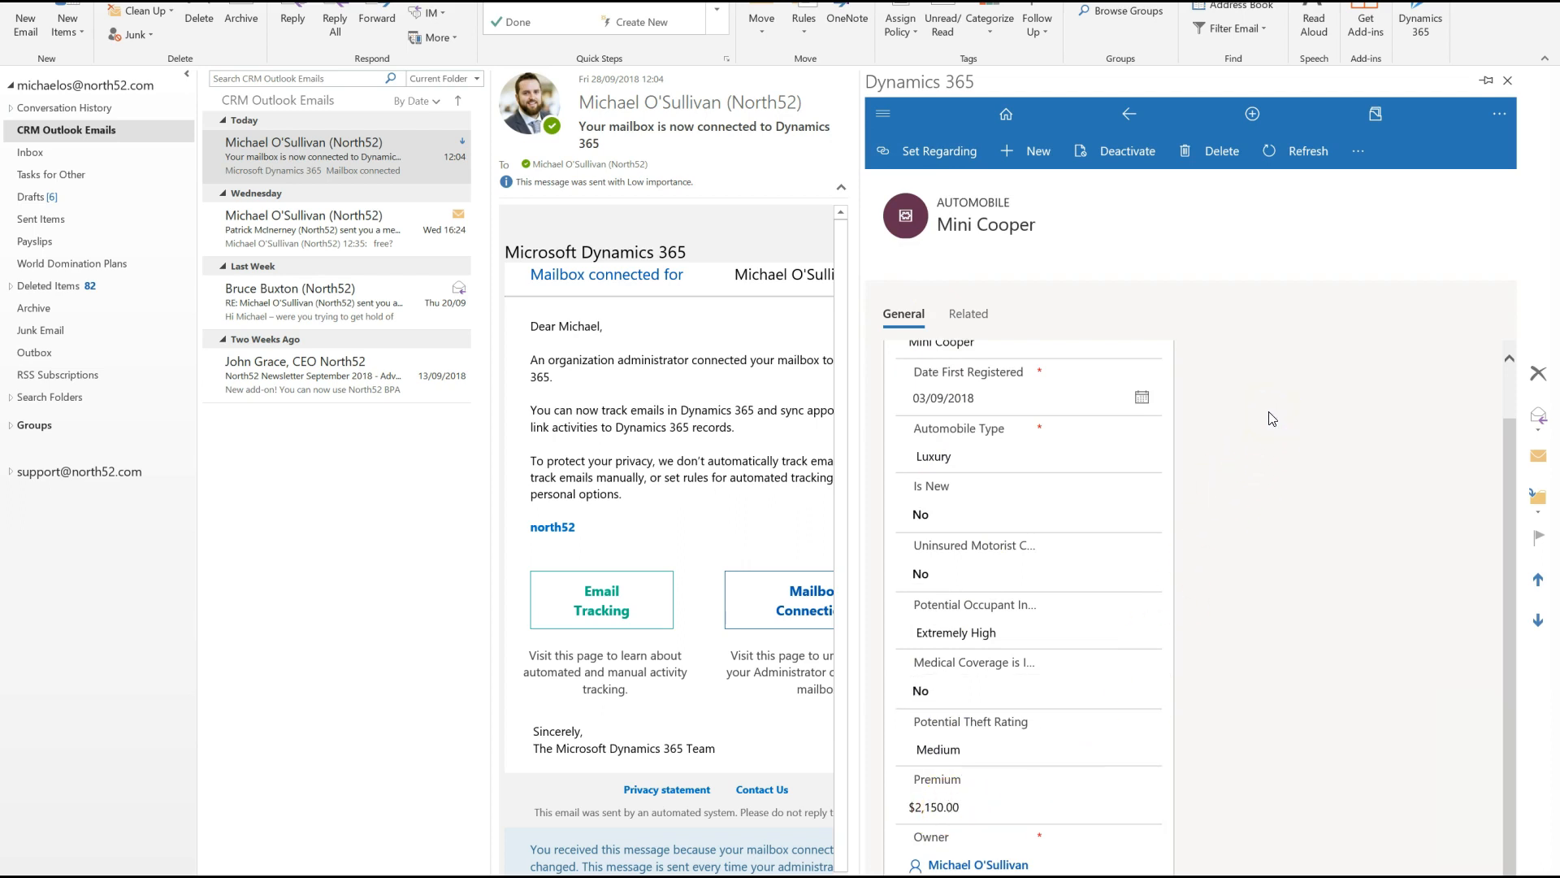
- Change the Mini Cooper's occupant injury rate to High and set medical coverage, uninsured motorist coverage and Is New to Yes
click(926, 632)
click(931, 648)
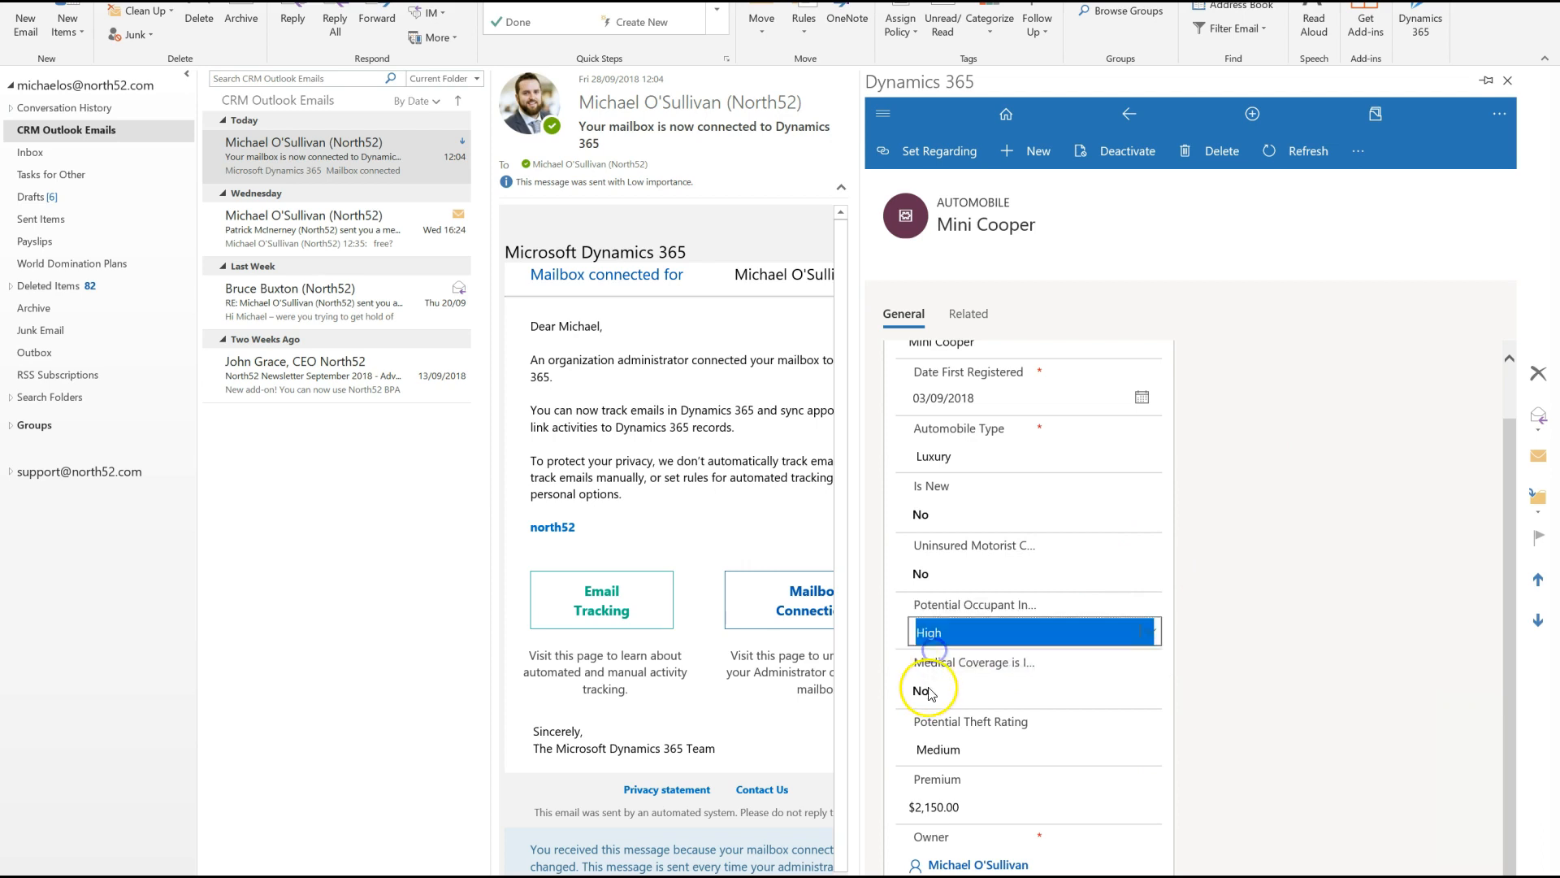
click(921, 691)
click(930, 575)
click(922, 514)
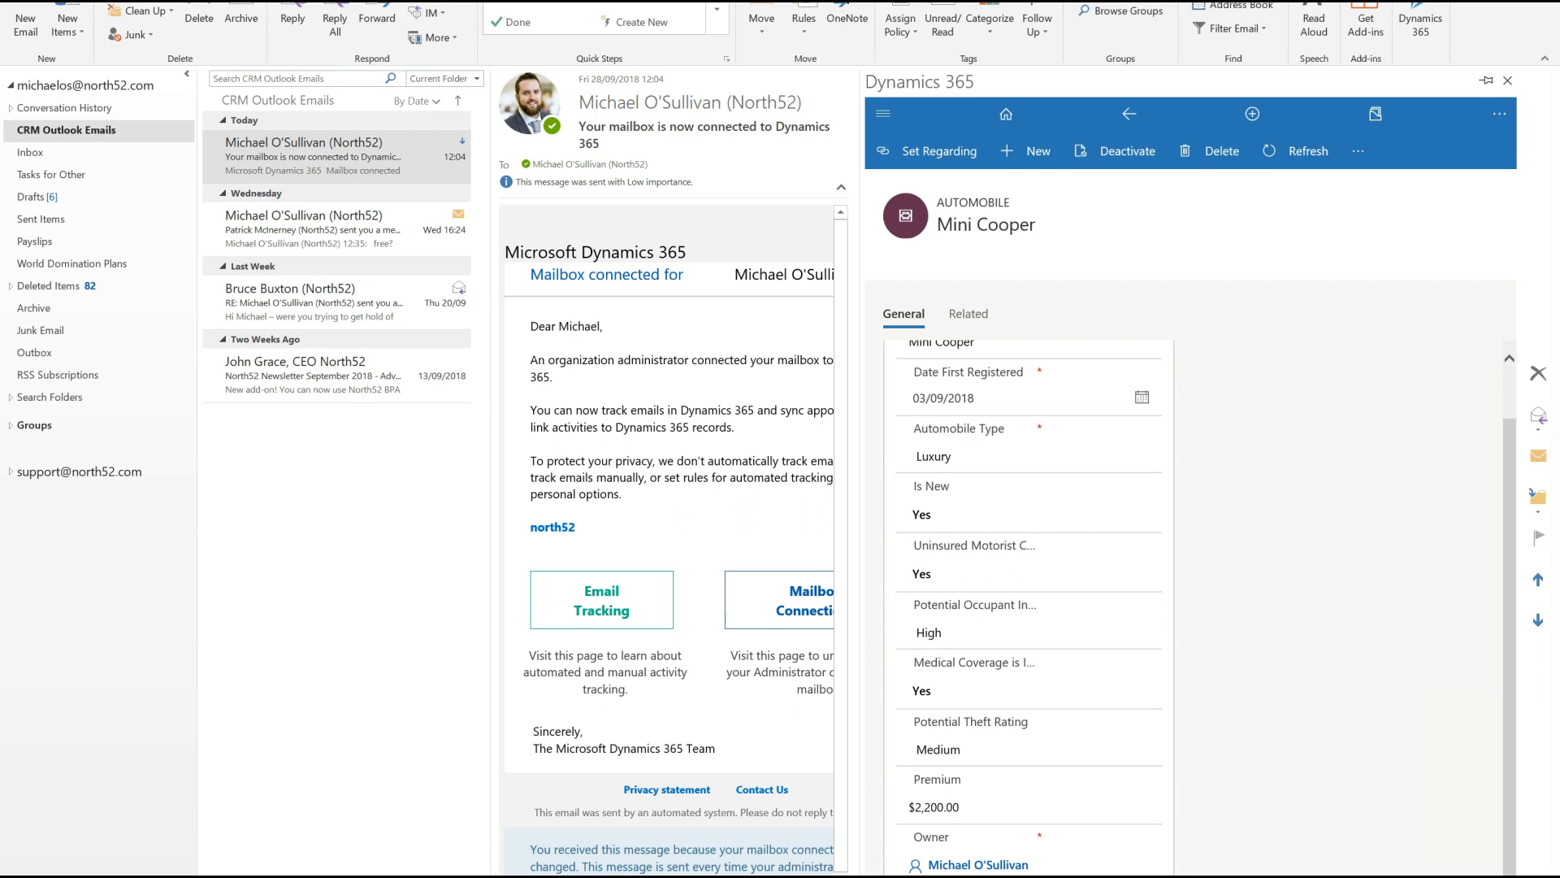
click(1003, 803)
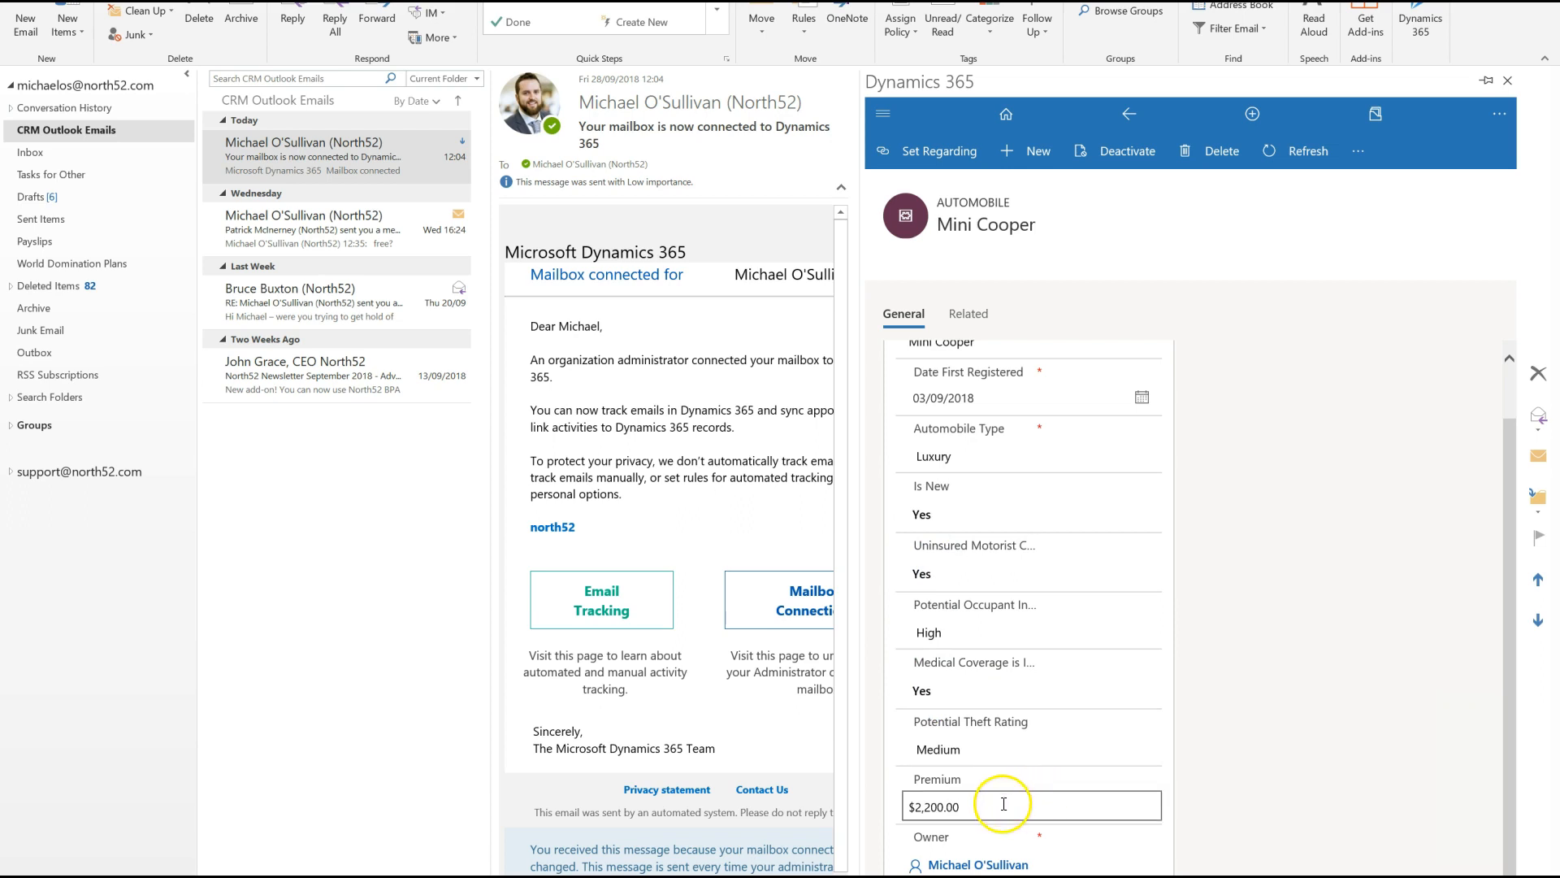